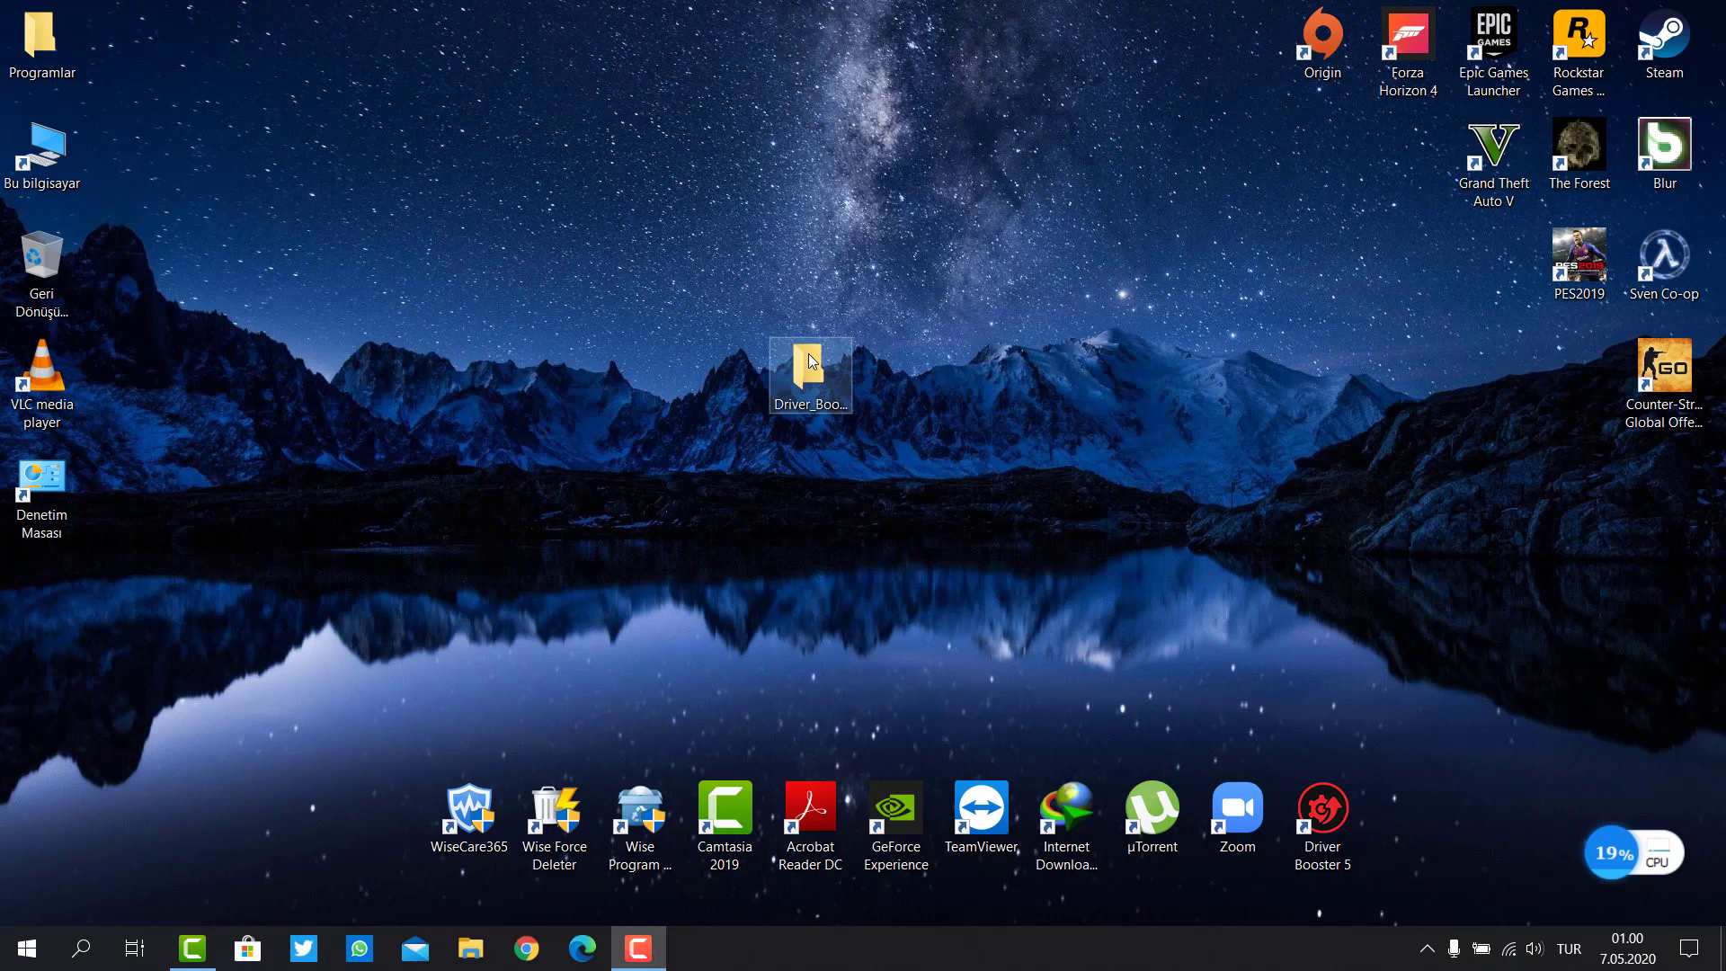
- View the Lisans text file in the Driver Booster folder on the desktop and close it
click(808, 356)
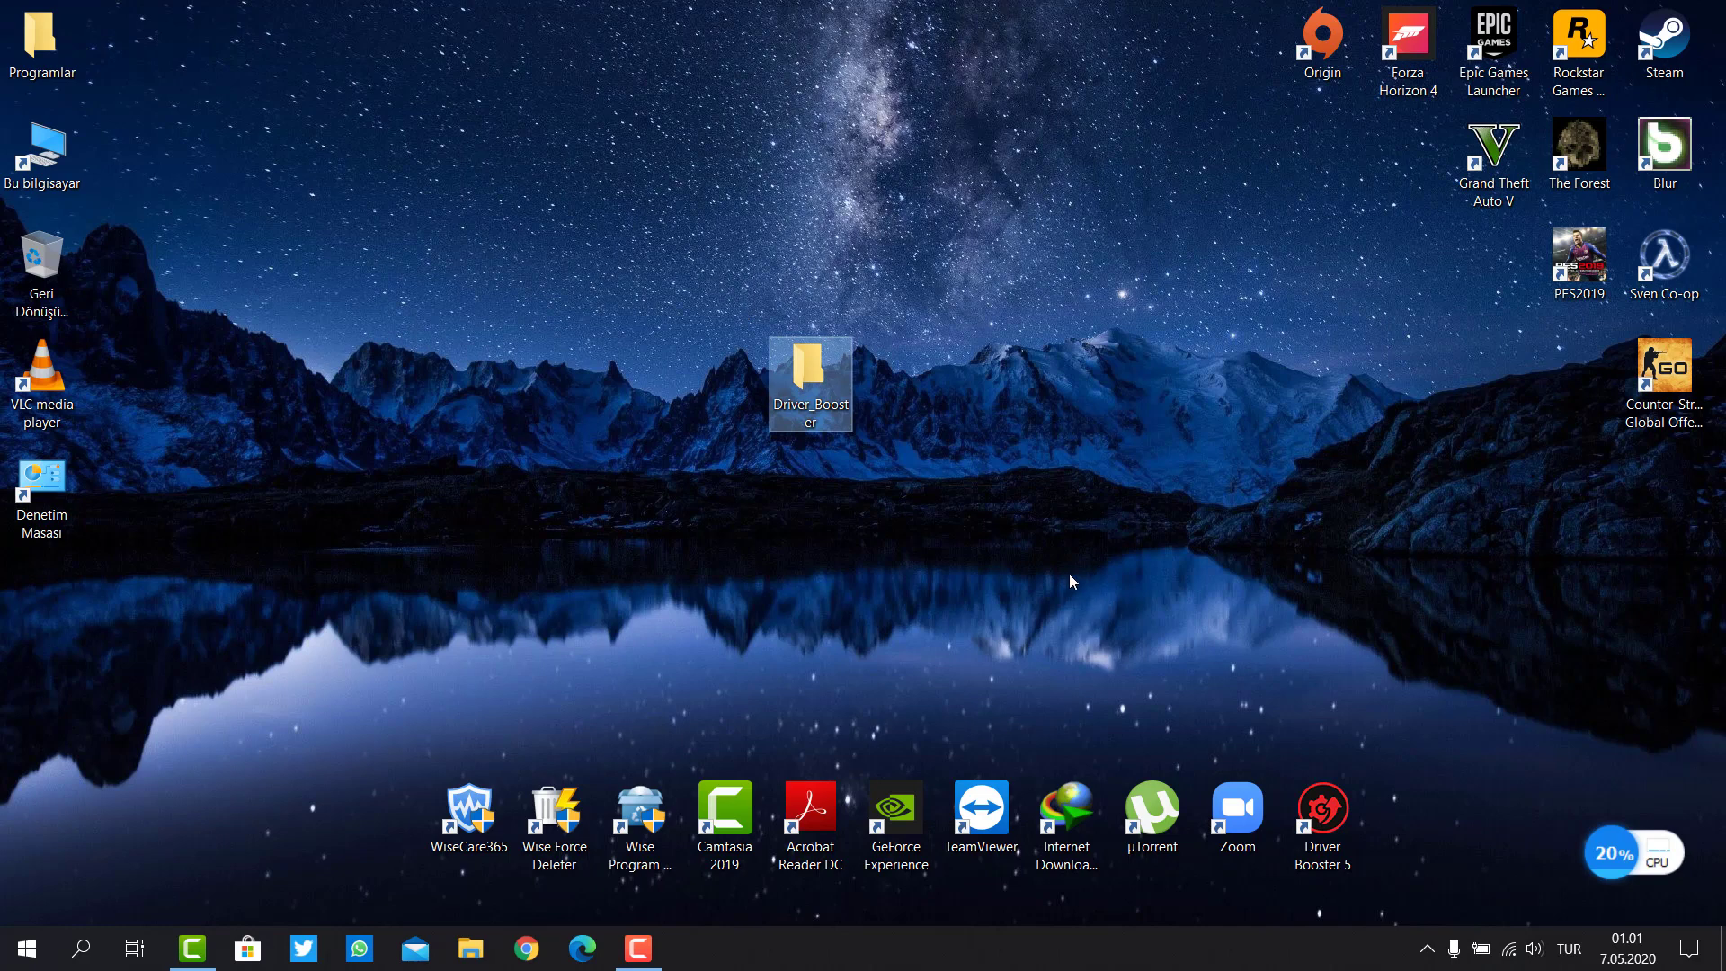
double_click(832, 418)
double_click(557, 315)
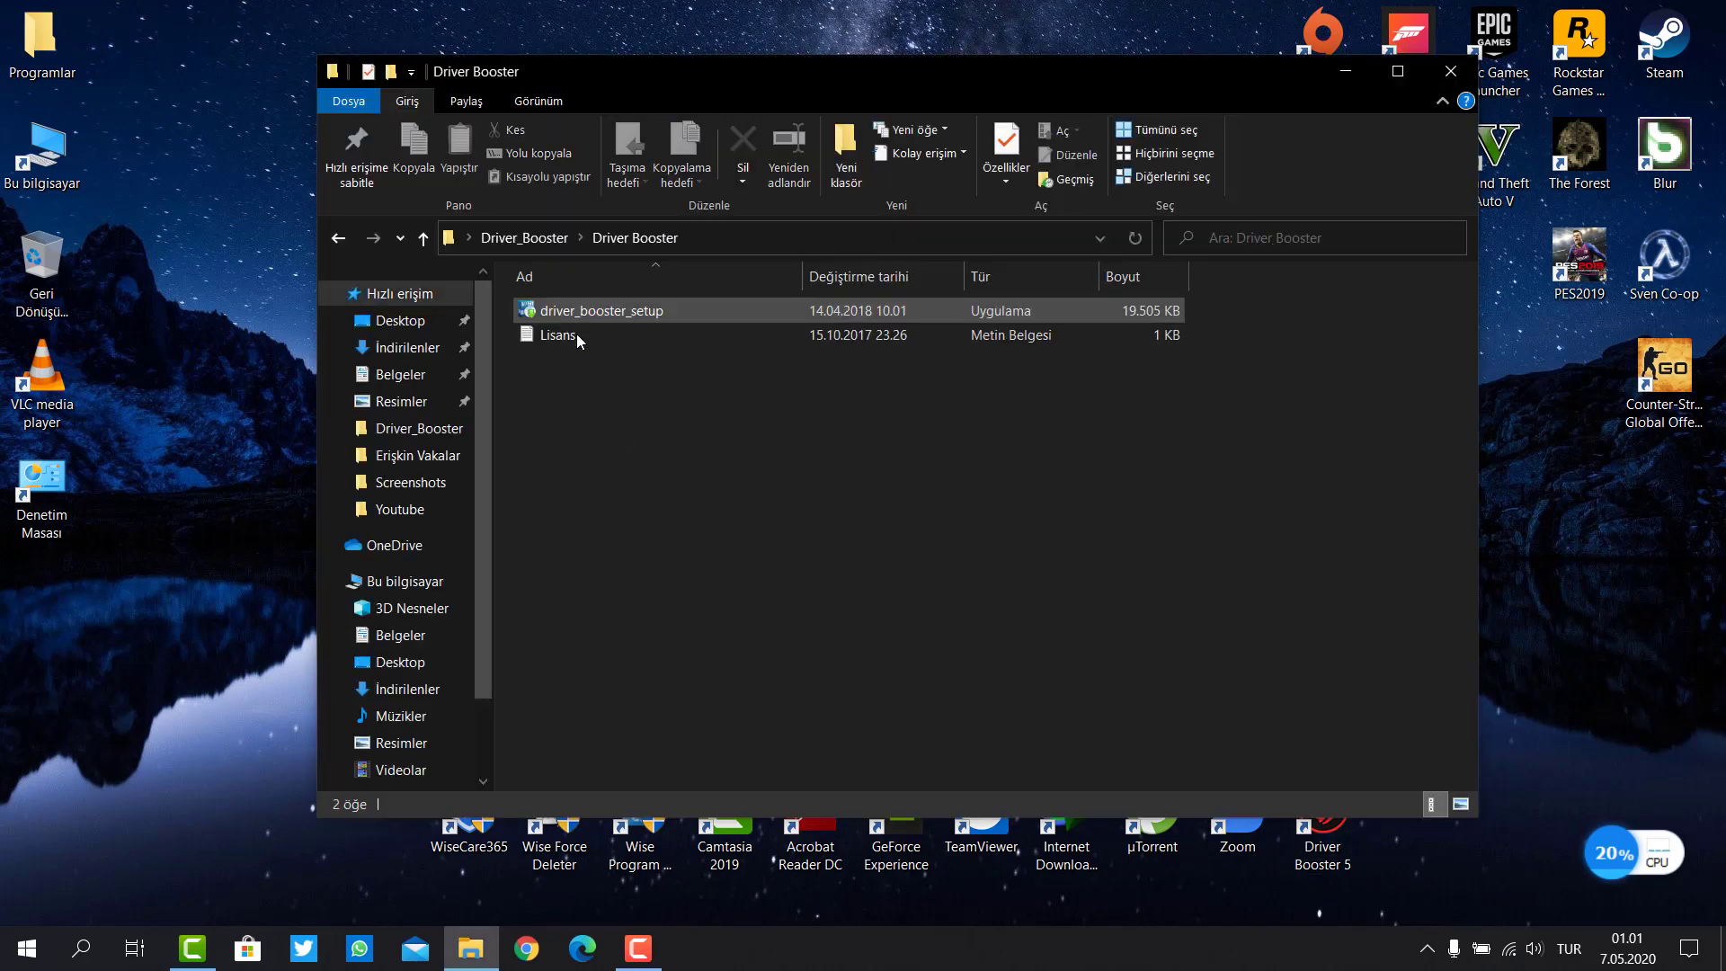
double_click(575, 336)
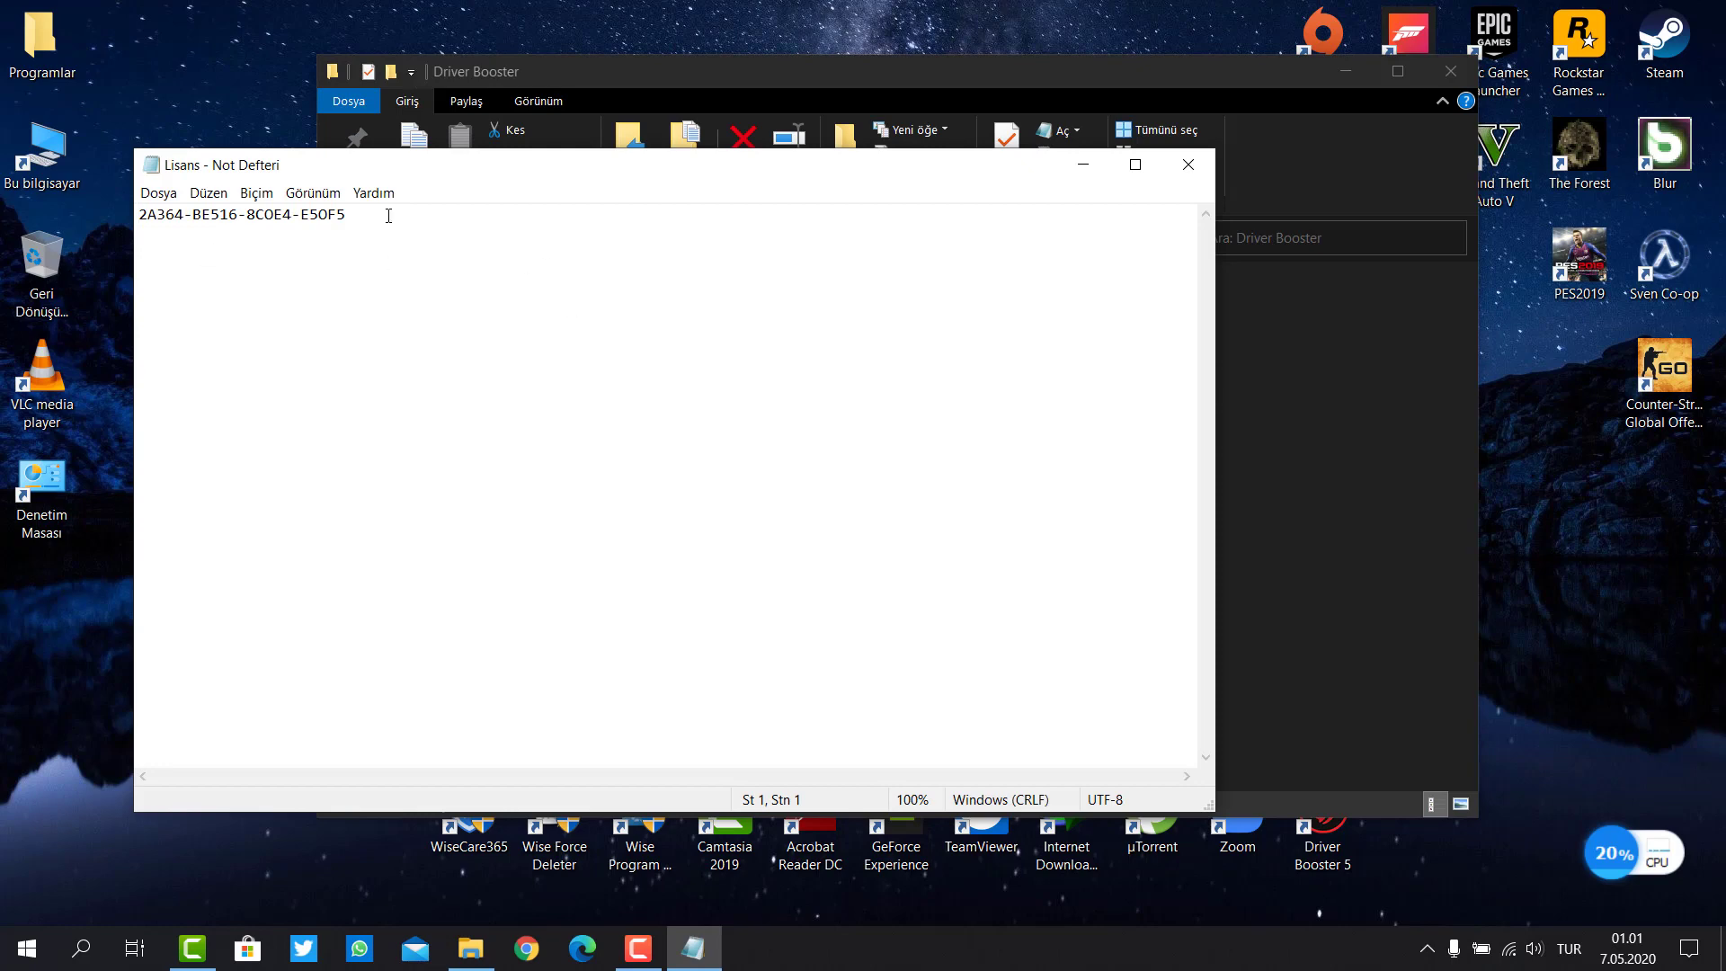
click(1189, 162)
- Try the driver_booster_setup installer, declining IObit Malware Fighter, and exit before completing the installation
double_click(620, 312)
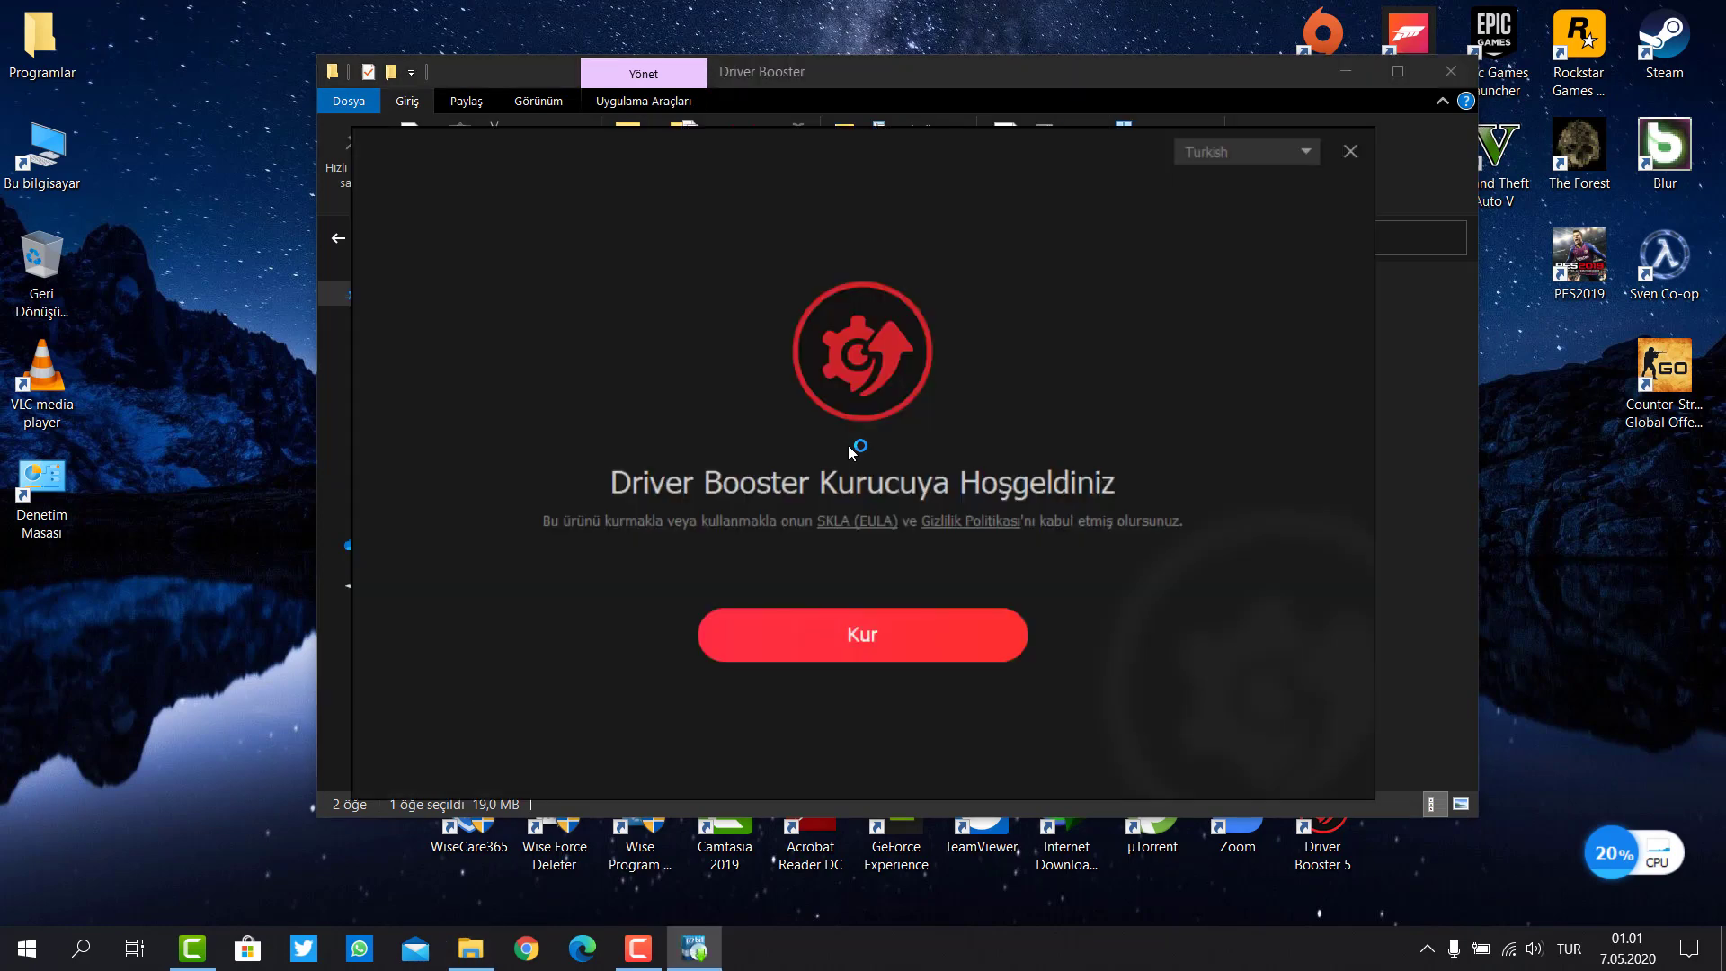
click(875, 652)
click(524, 552)
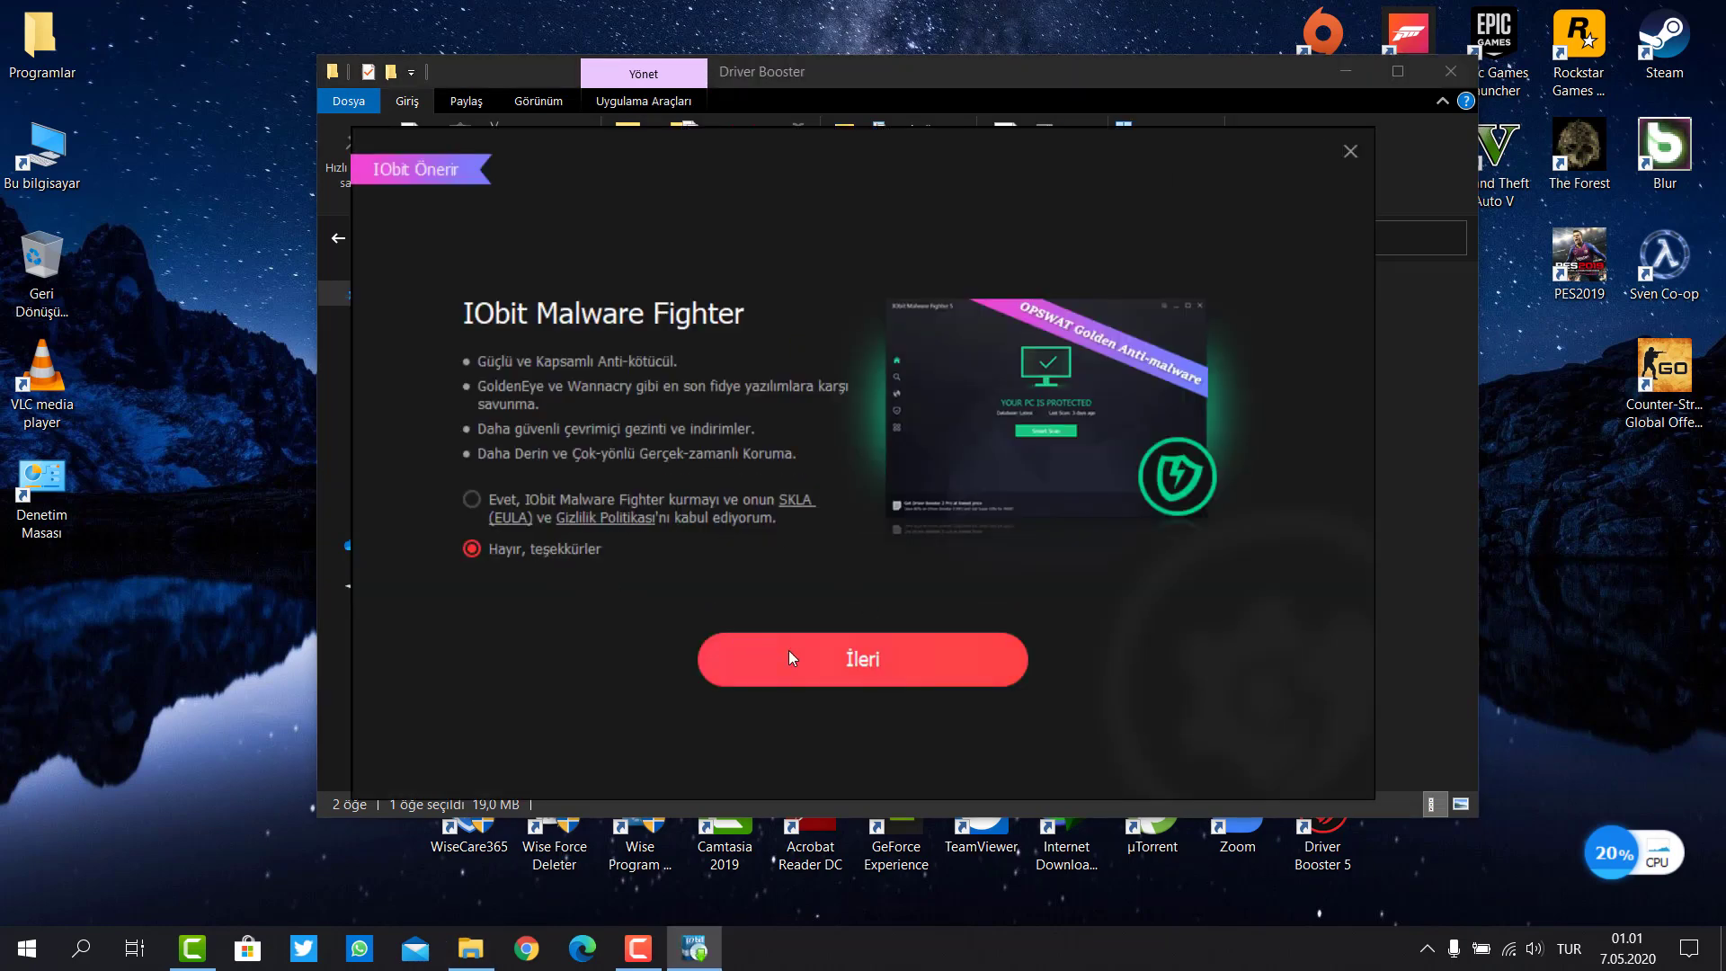
click(1350, 151)
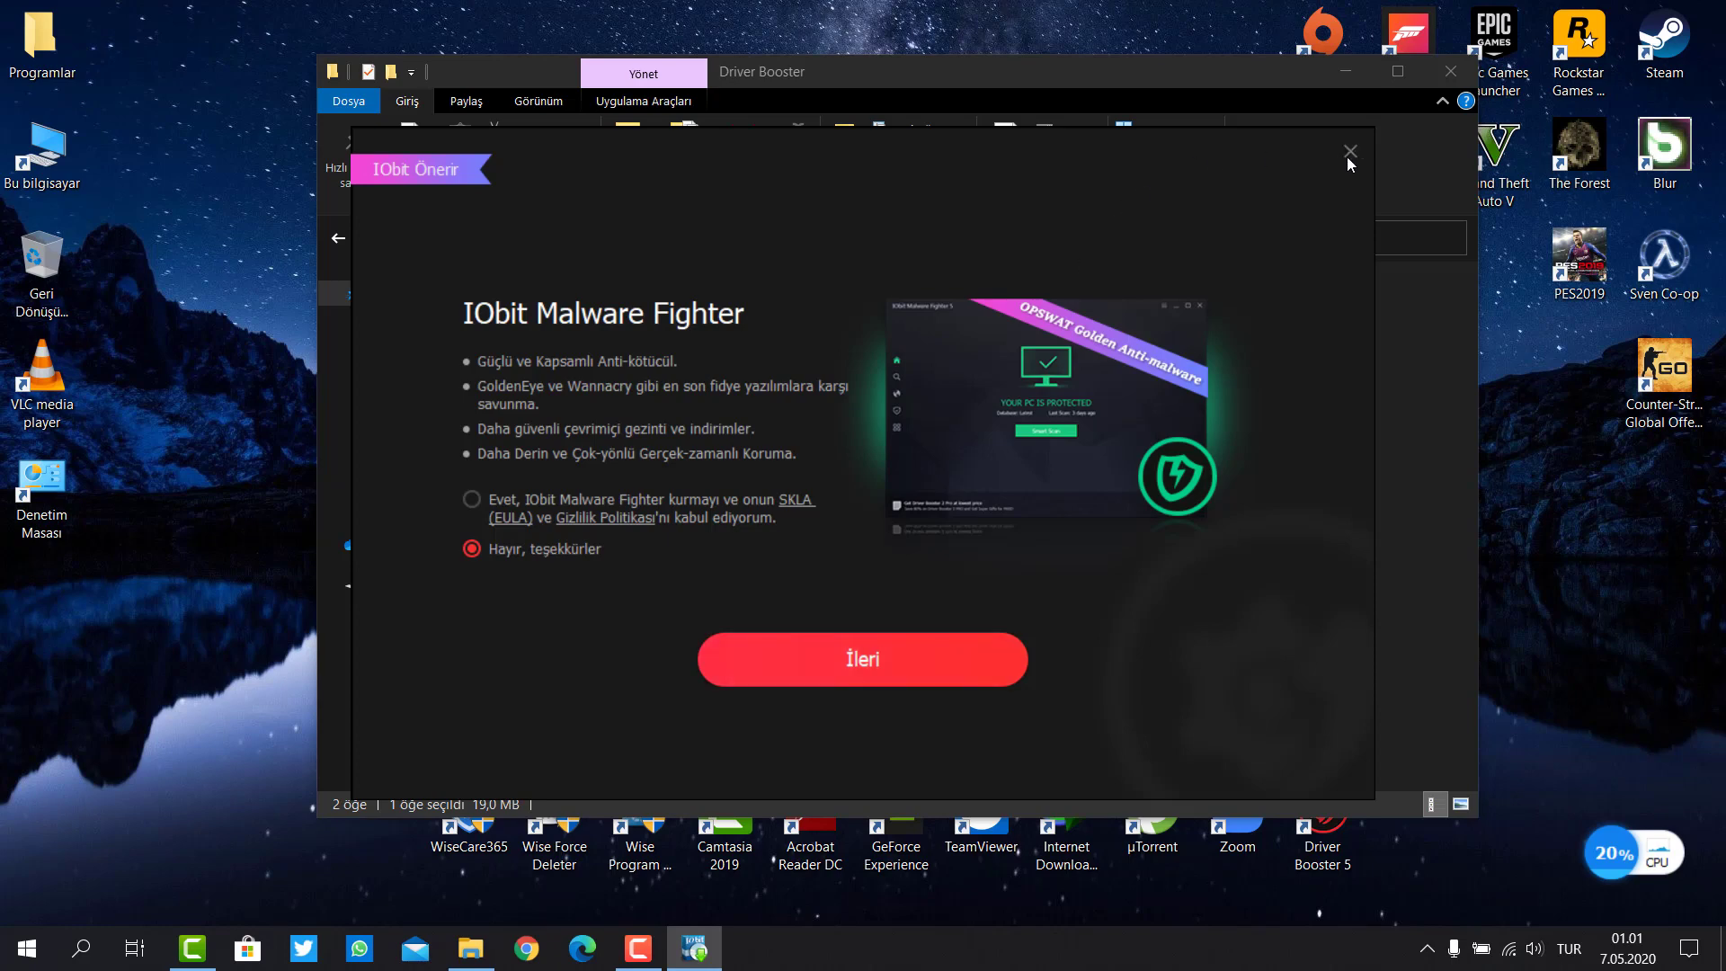
click(892, 538)
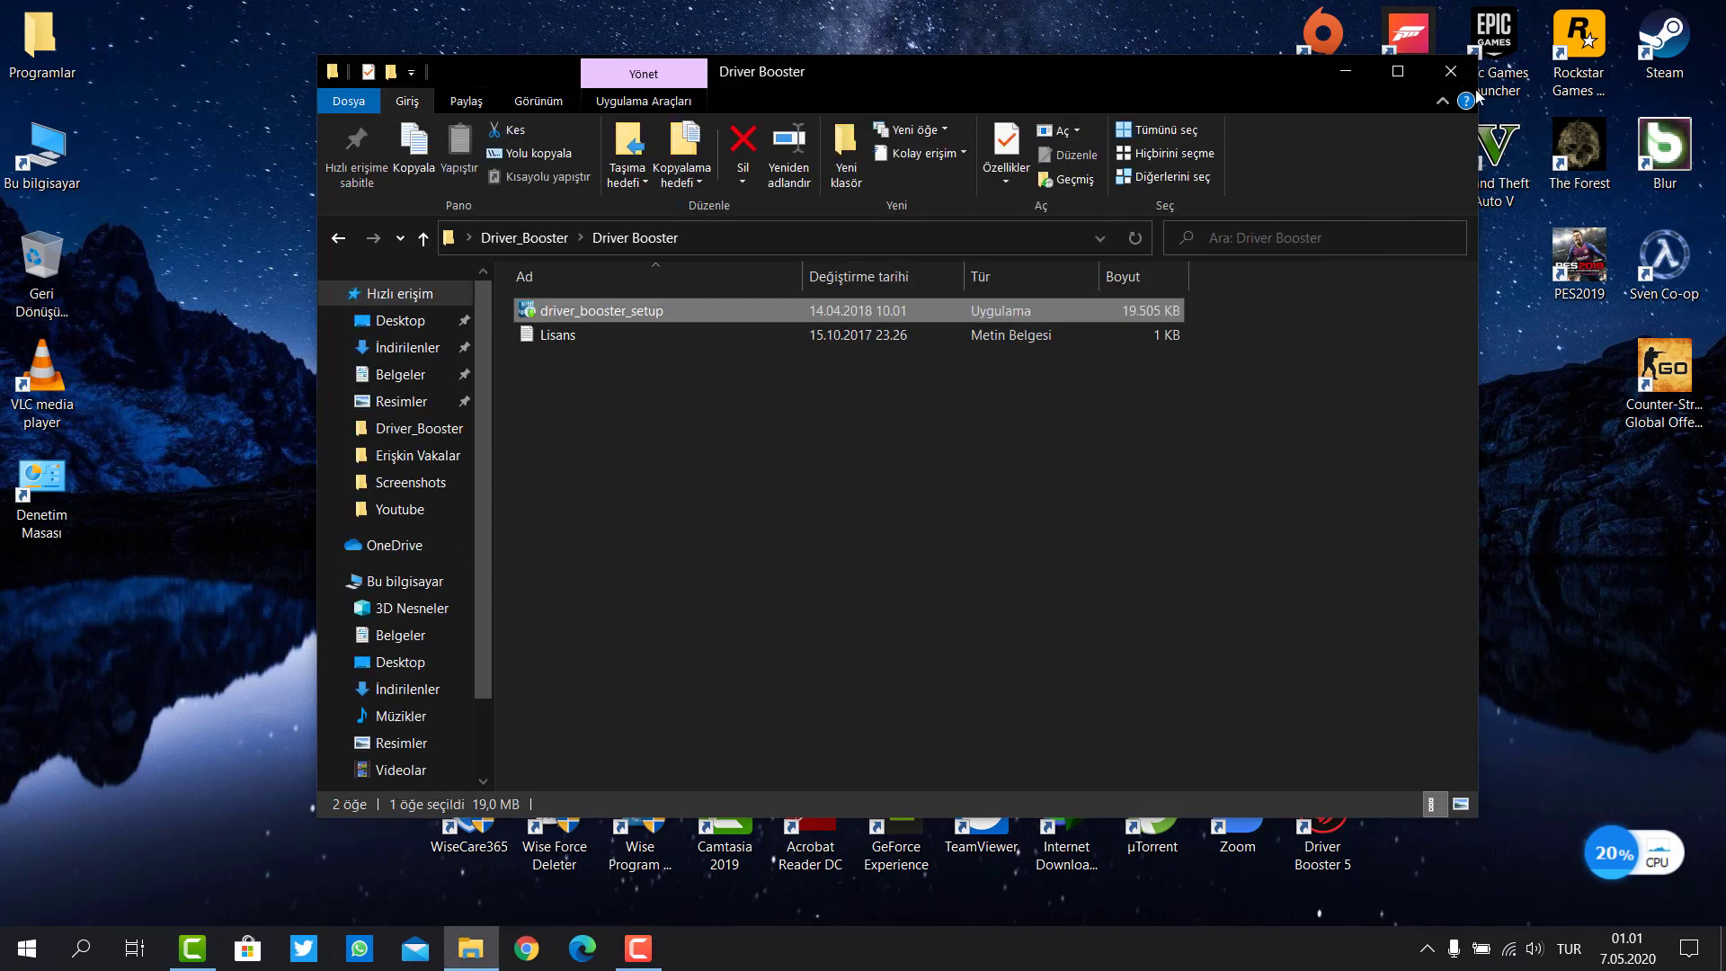
- Close the folder window, launch Driver Booster 5 and go back to its main scan screen
click(1450, 71)
right_click(956, 405)
click(996, 469)
double_click(1322, 813)
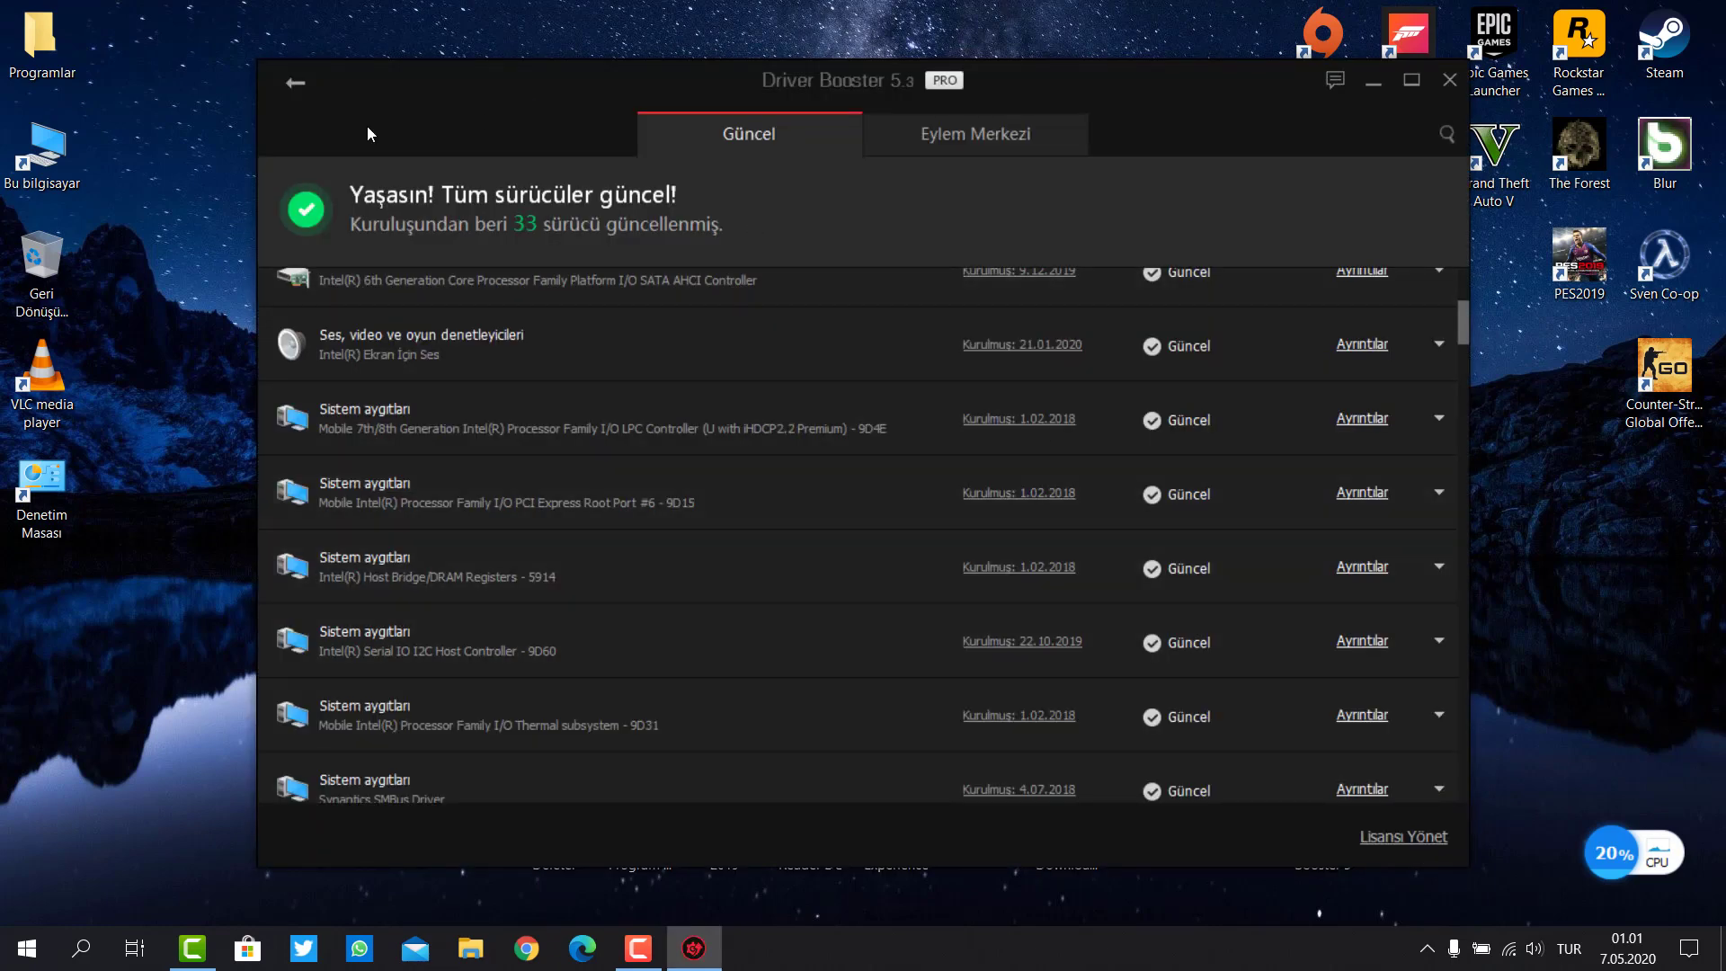
click(295, 83)
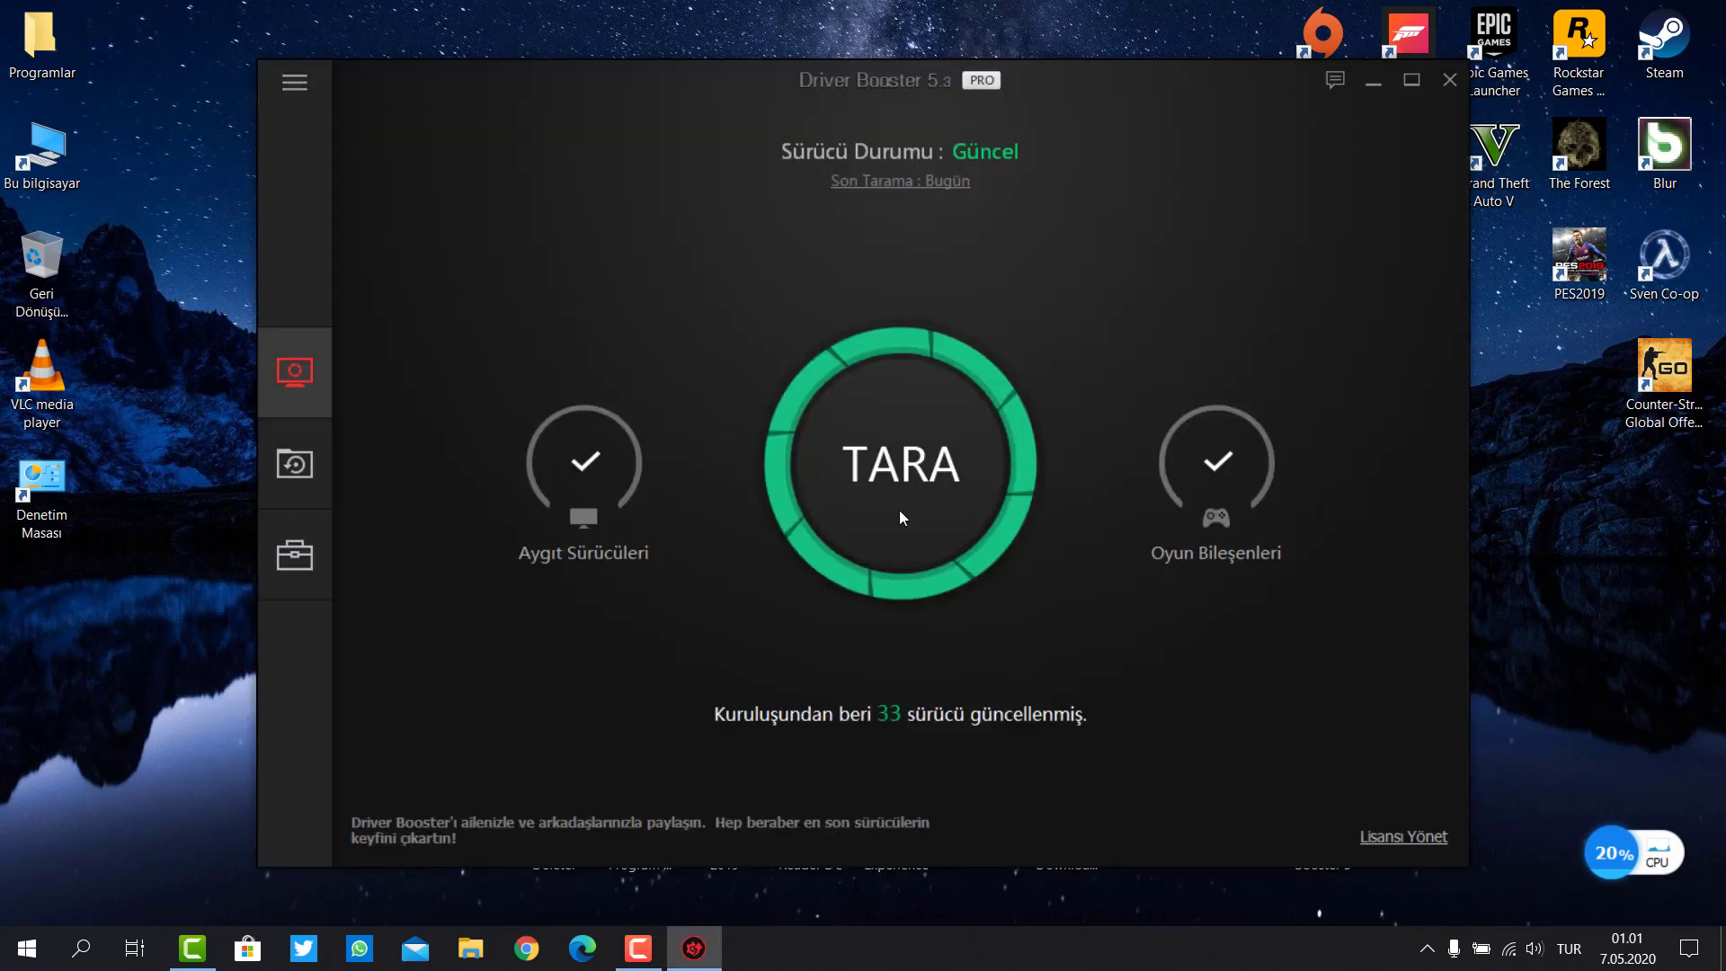
- Review the proxy server's host and port in Driver Booster's network settings and close the settings
click(295, 82)
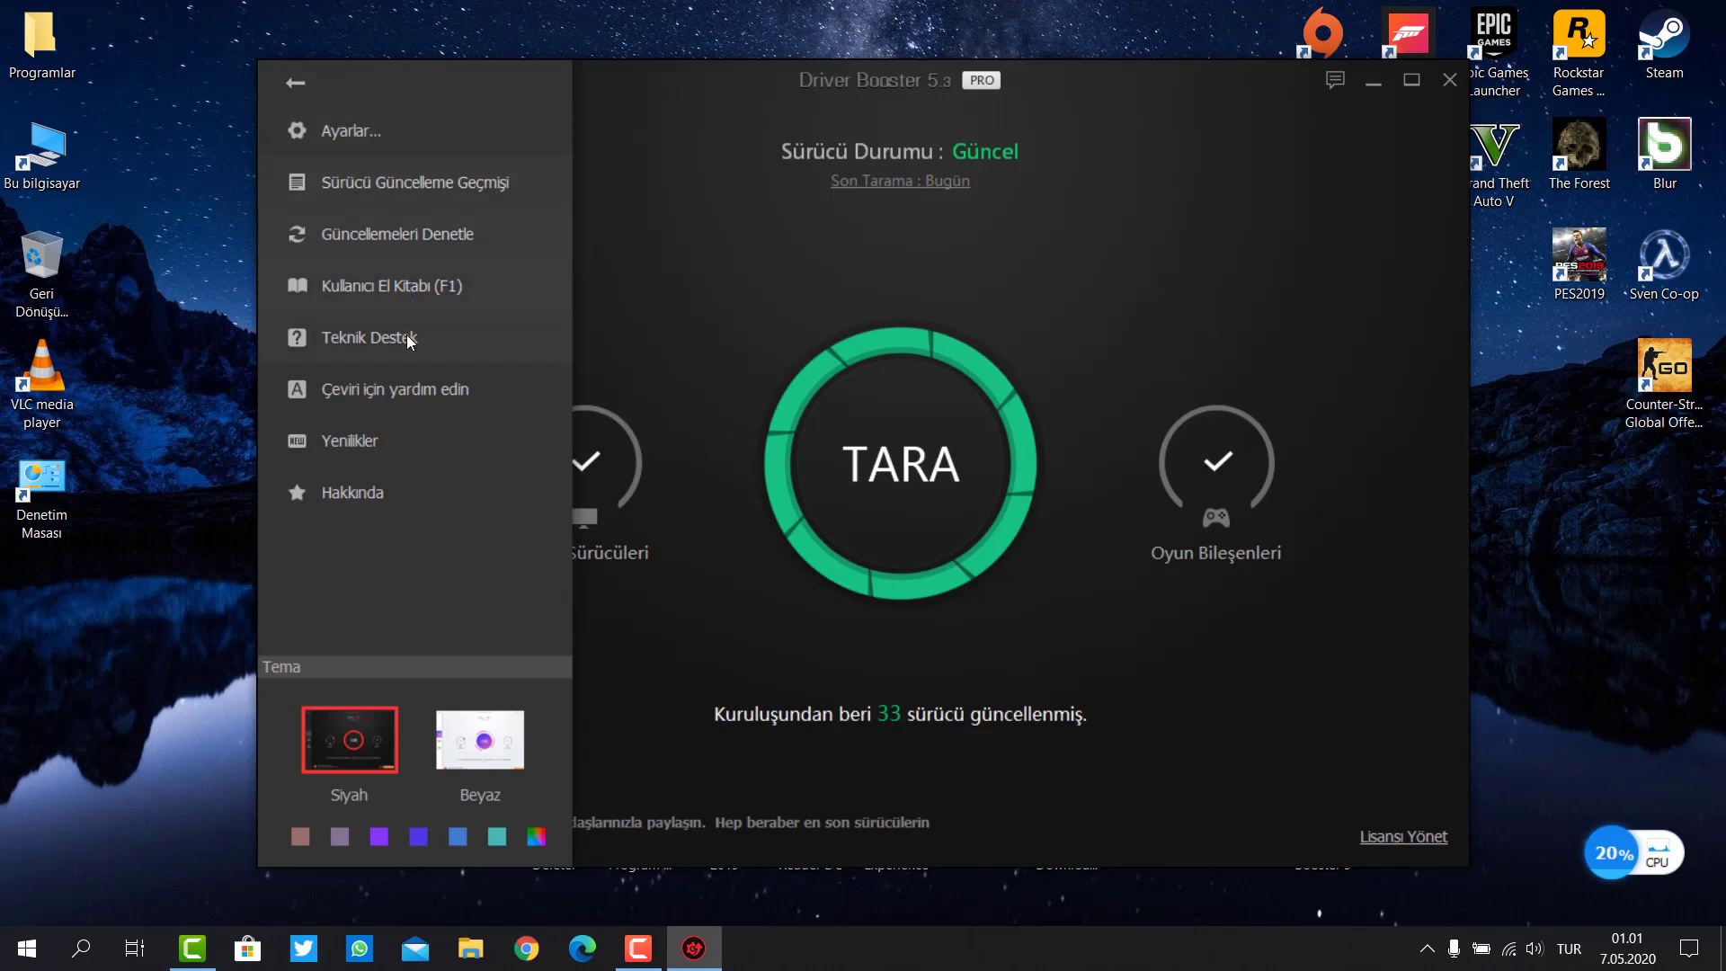
click(340, 135)
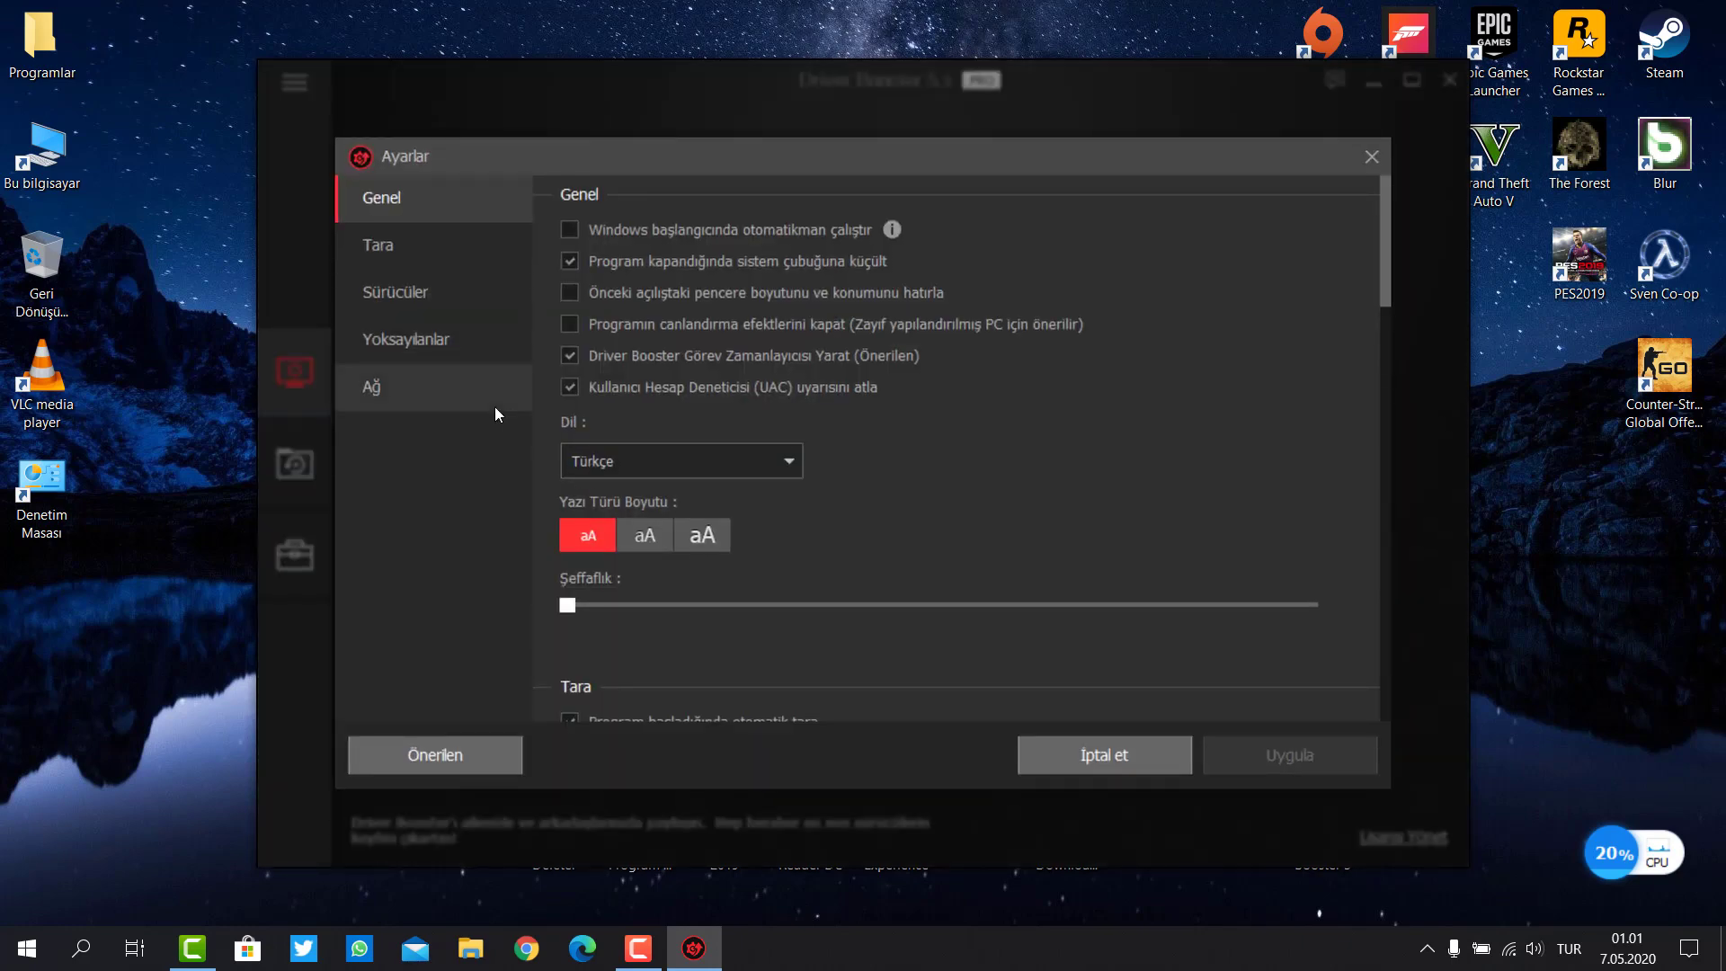
click(485, 395)
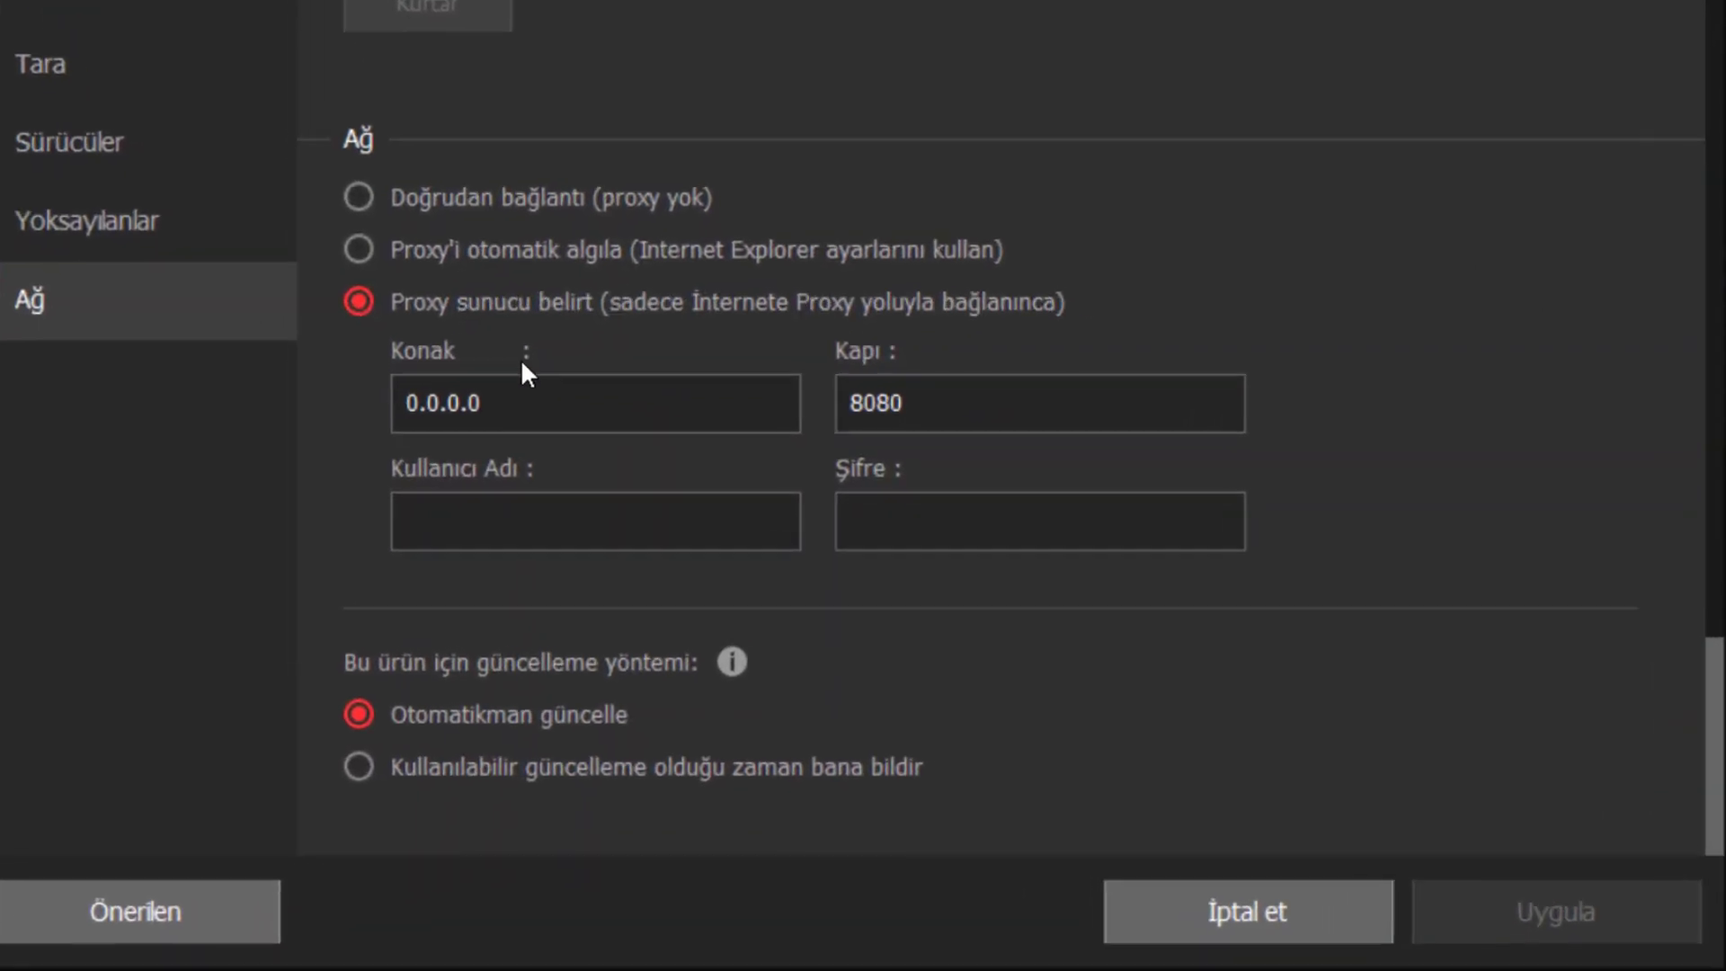
drag(700, 446, 586, 471)
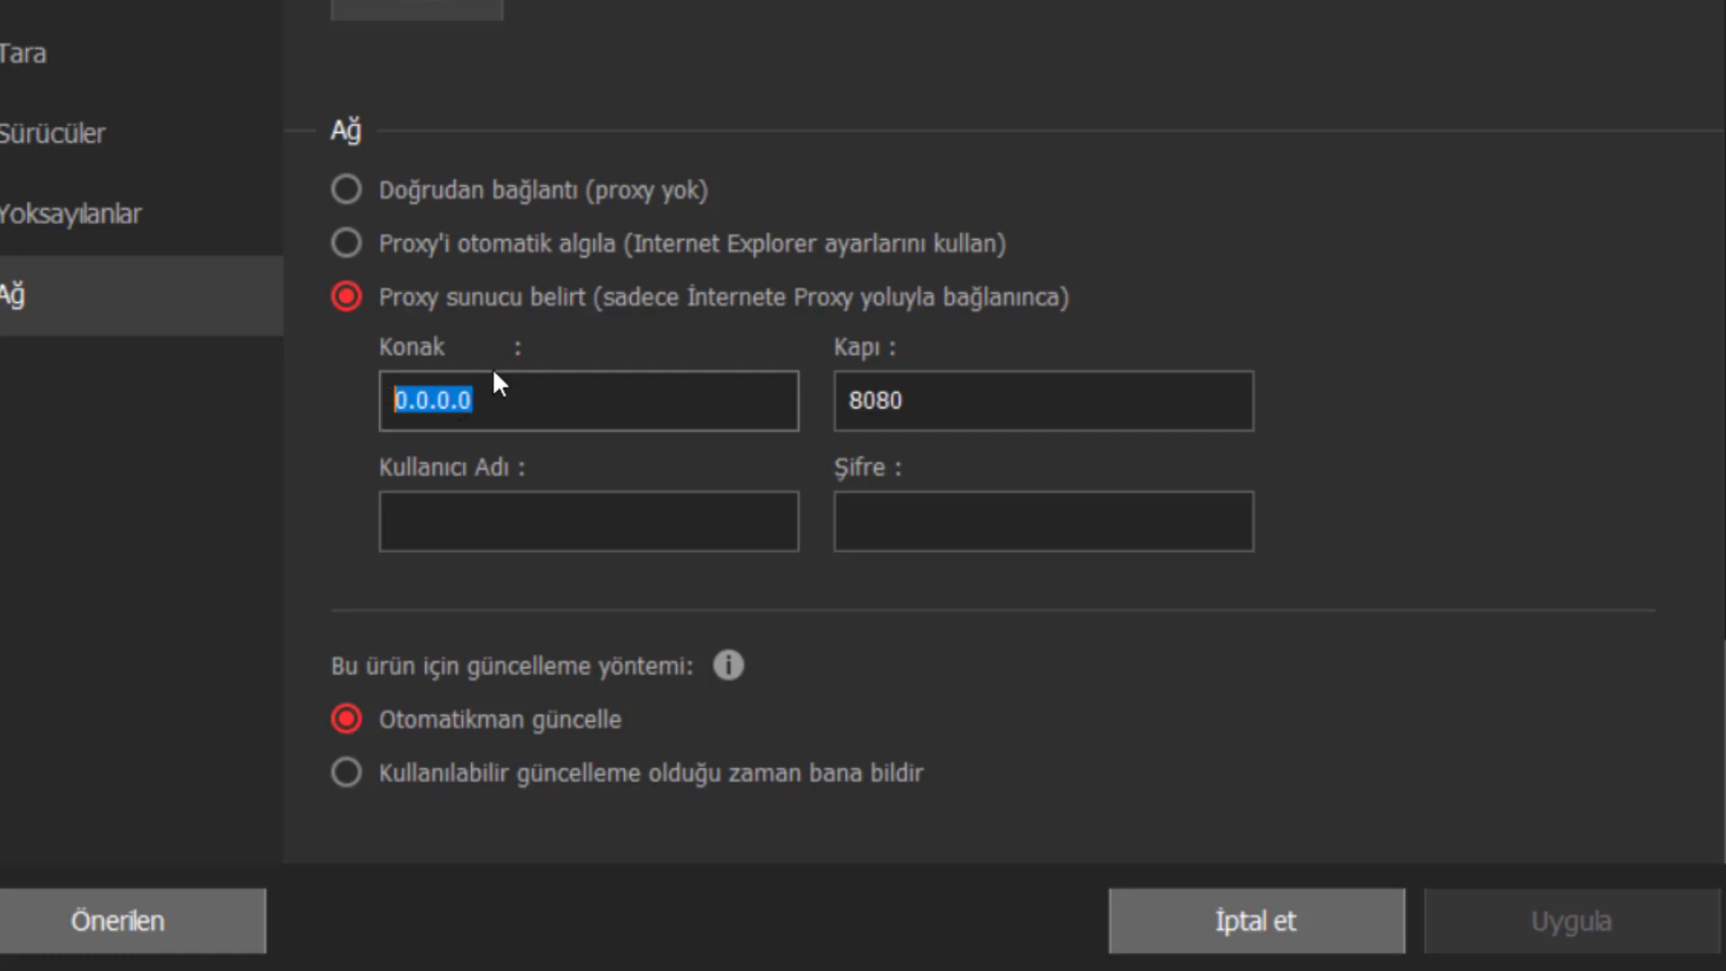
click(503, 412)
double_click(501, 409)
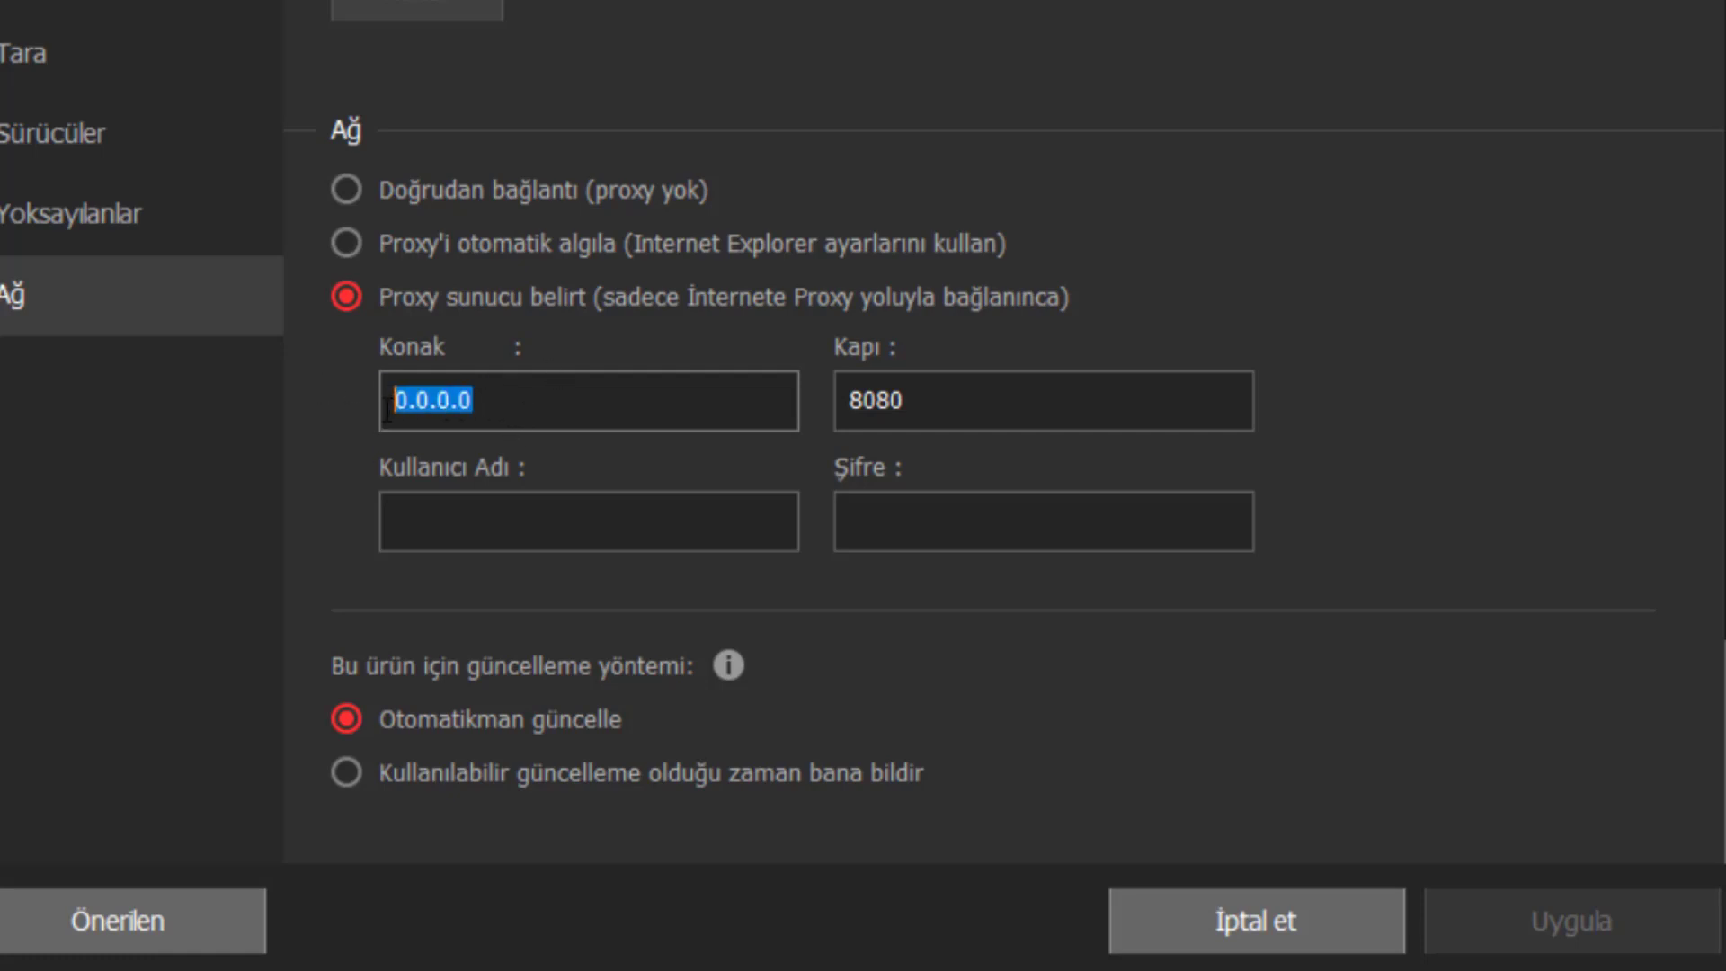
click(514, 397)
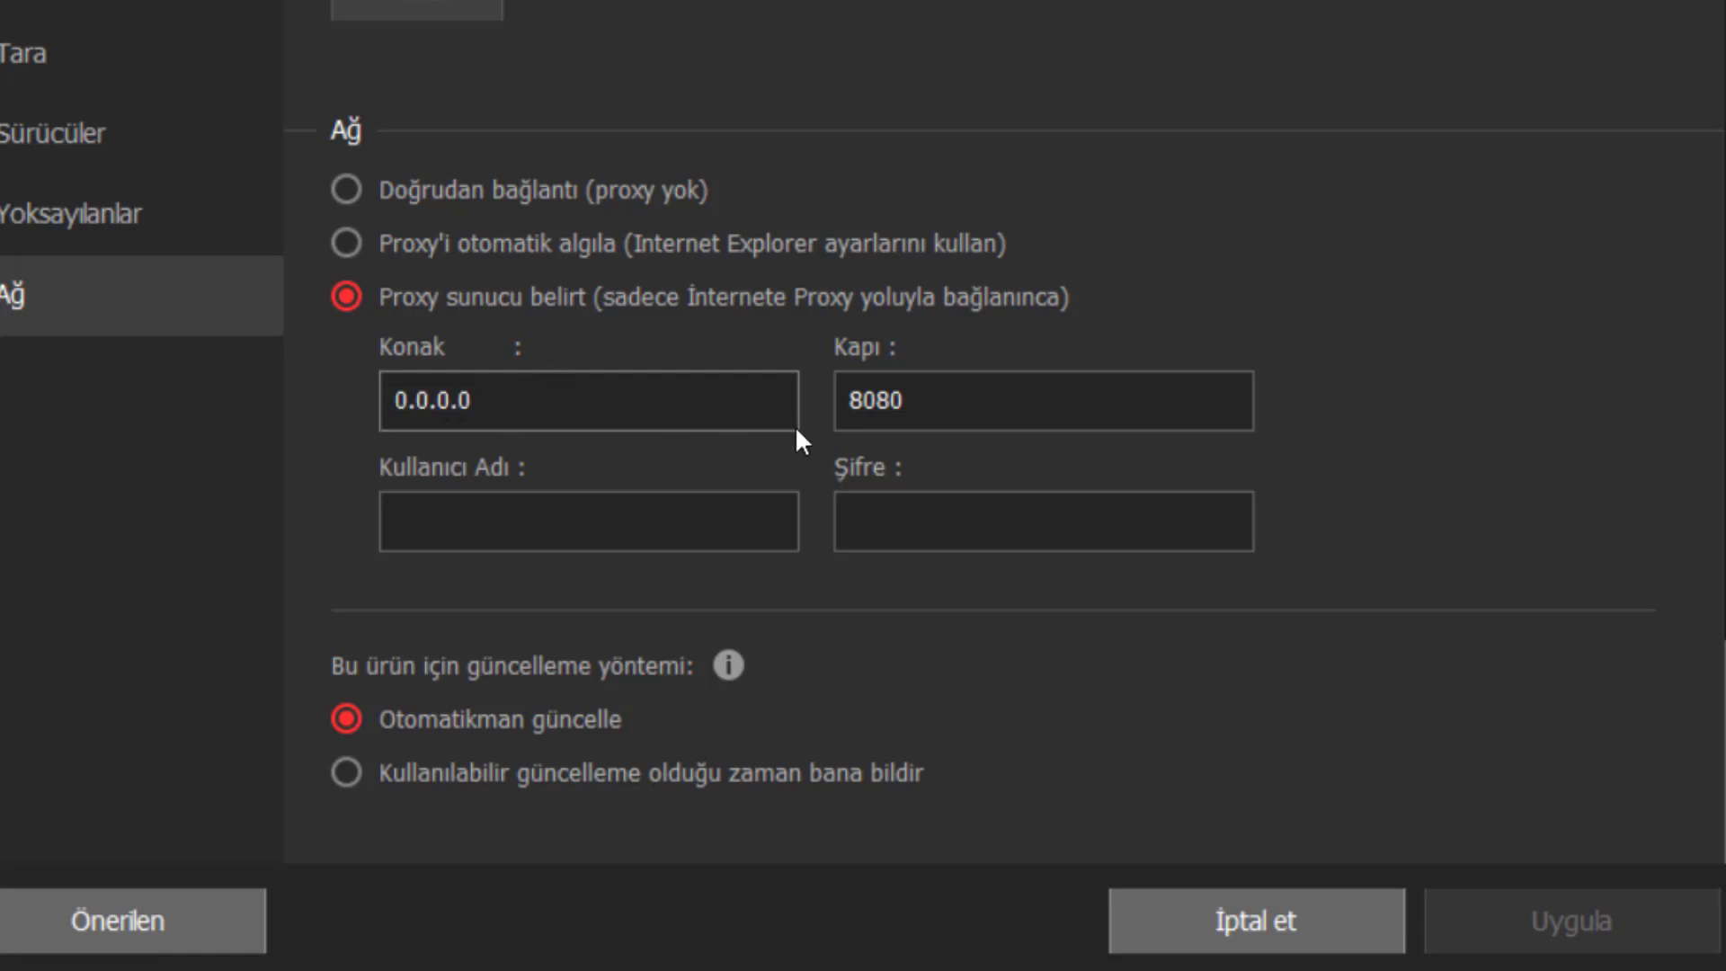
mouse_move(912, 412)
mouse_down()
mouse_move(877, 404)
mouse_move(932, 402)
mouse_up()
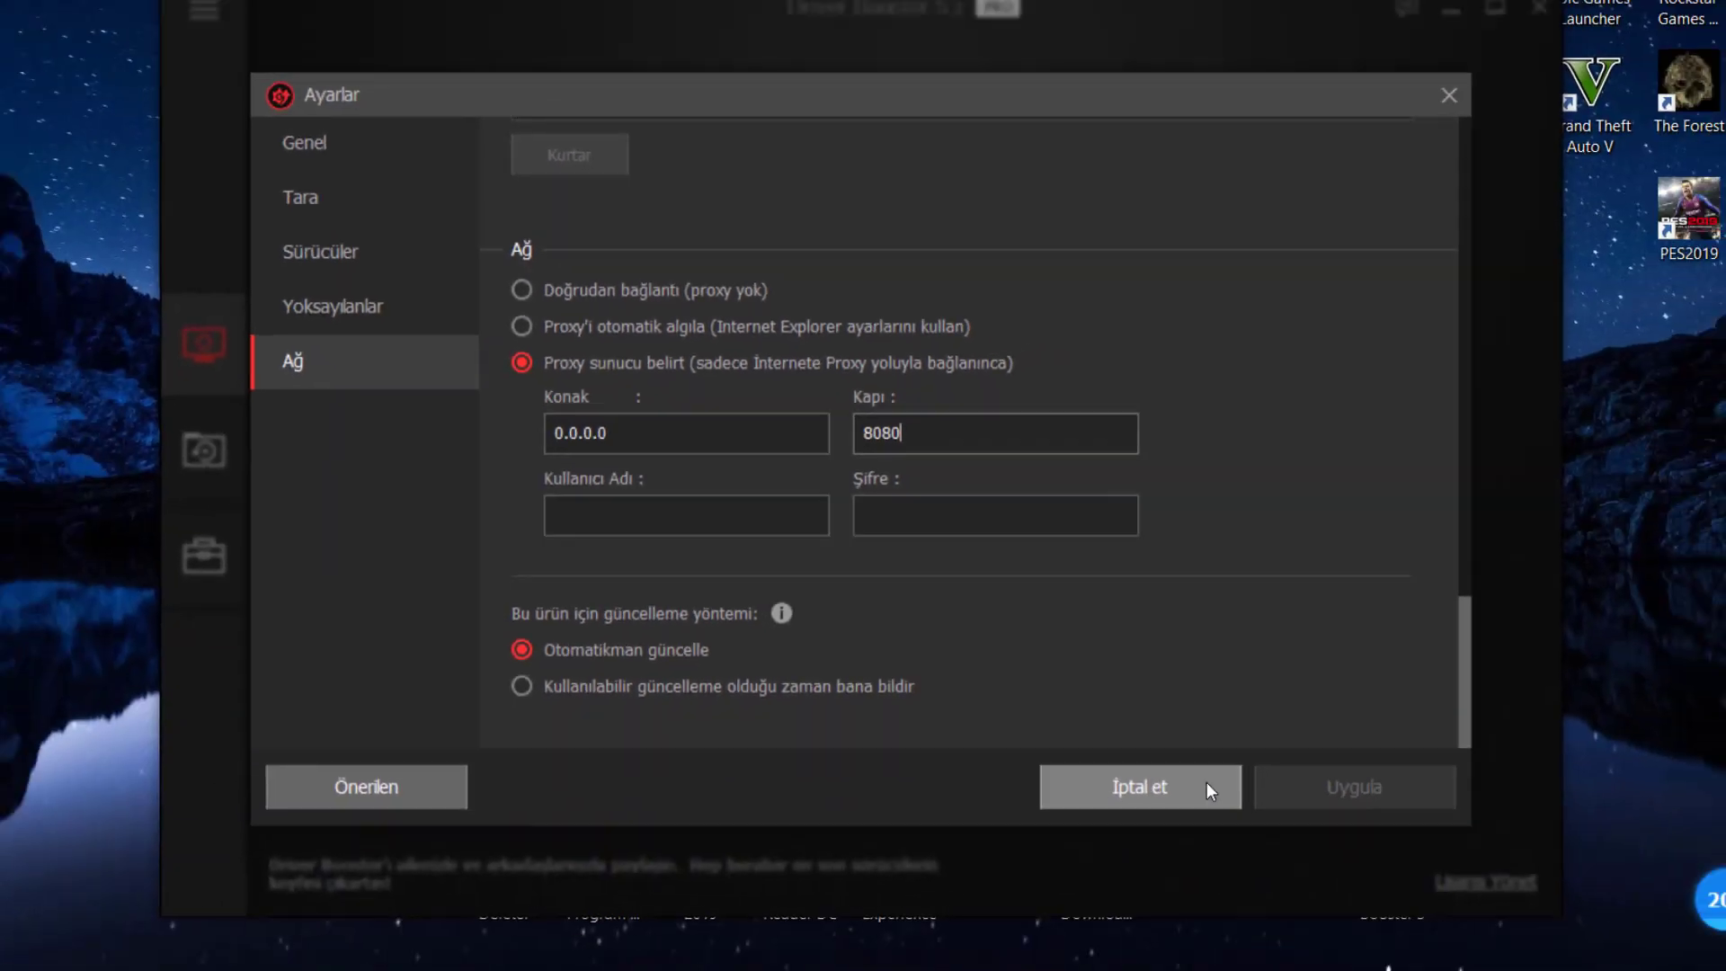
click(1348, 920)
- Review the licence details and the licence code renewal form, and close Driver Booster
click(1358, 818)
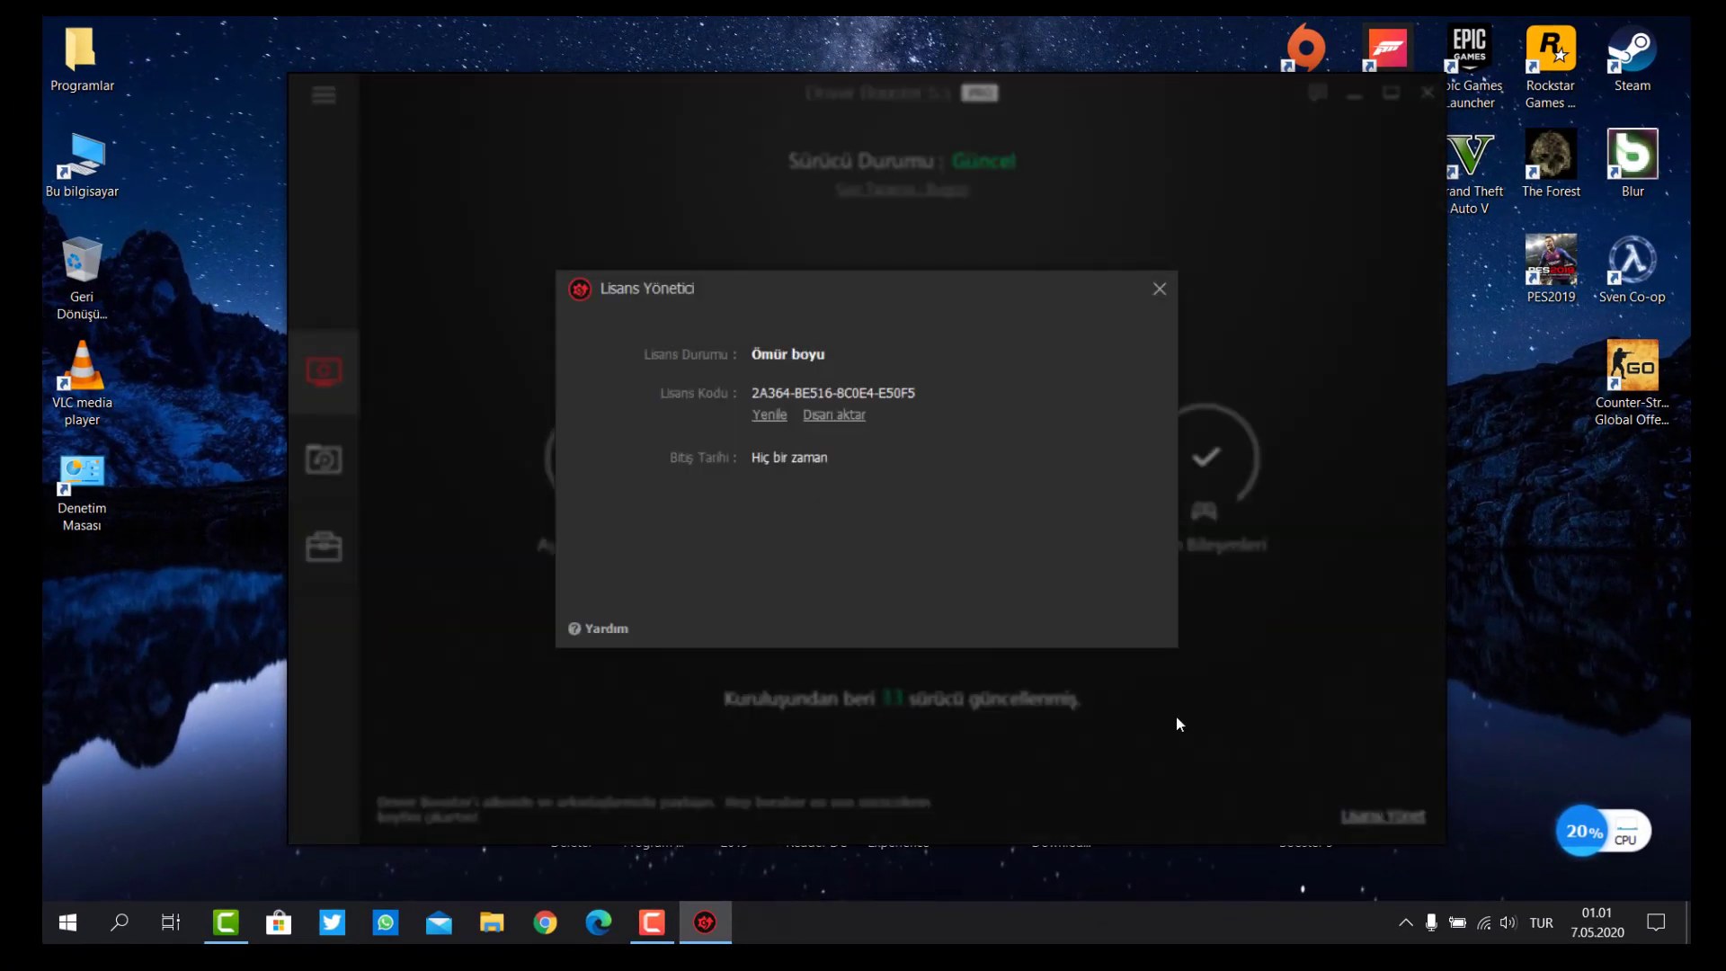
click(770, 416)
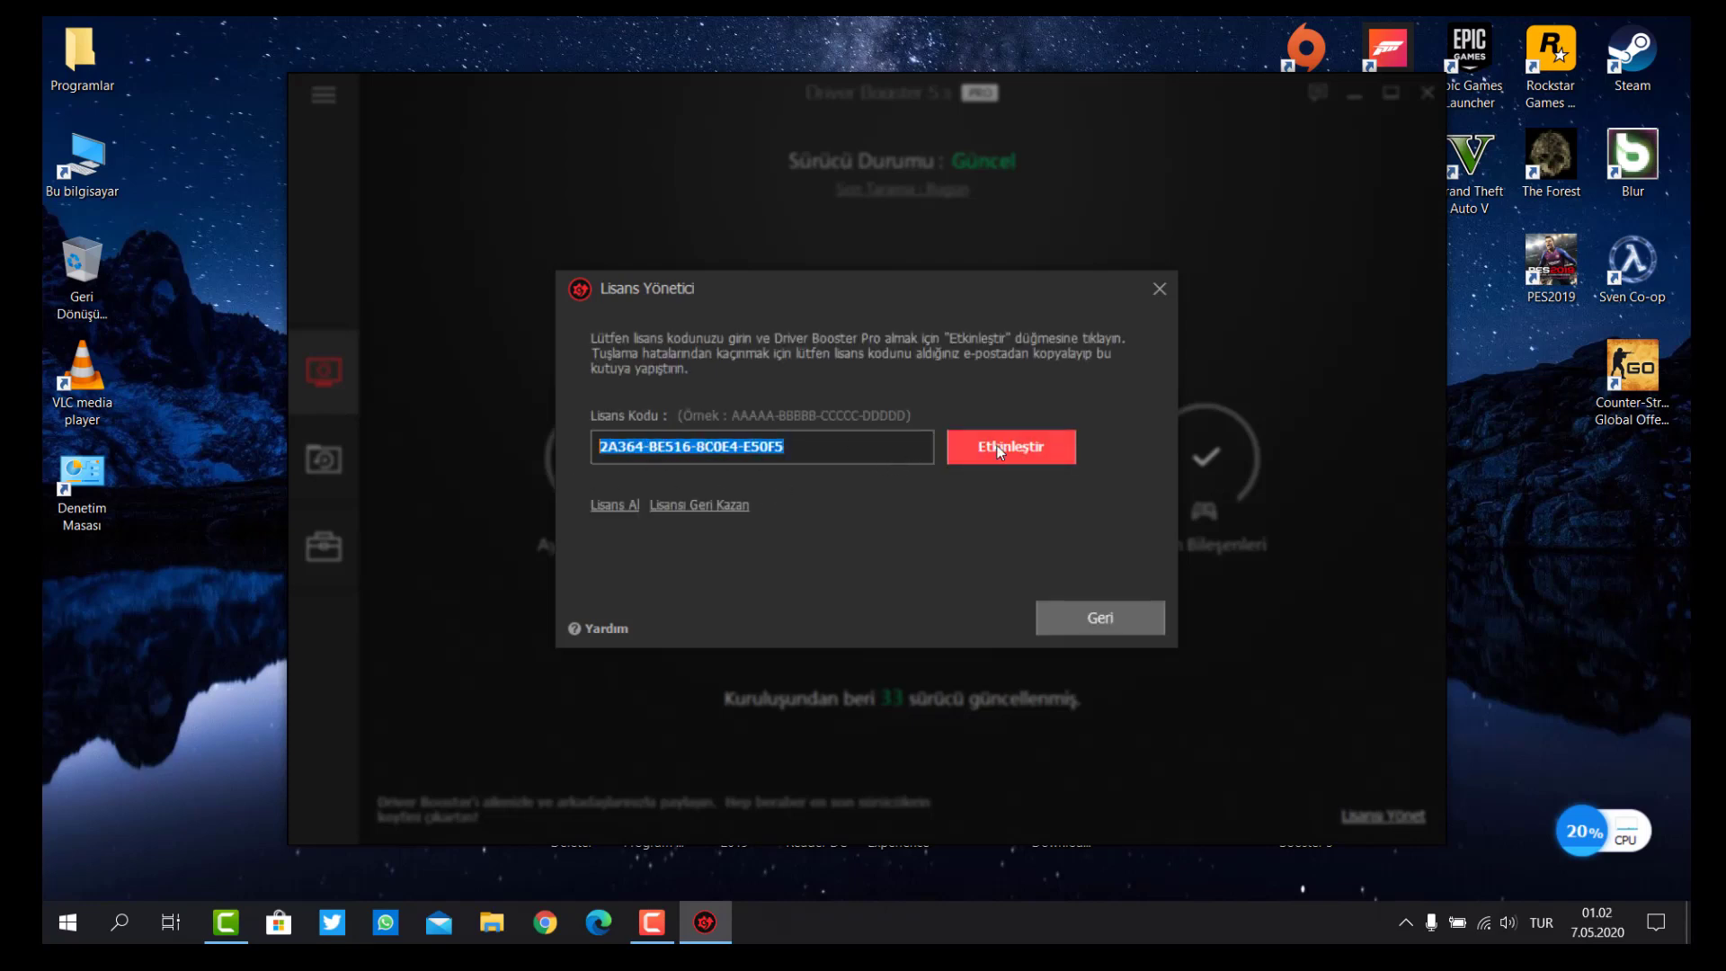
click(1088, 623)
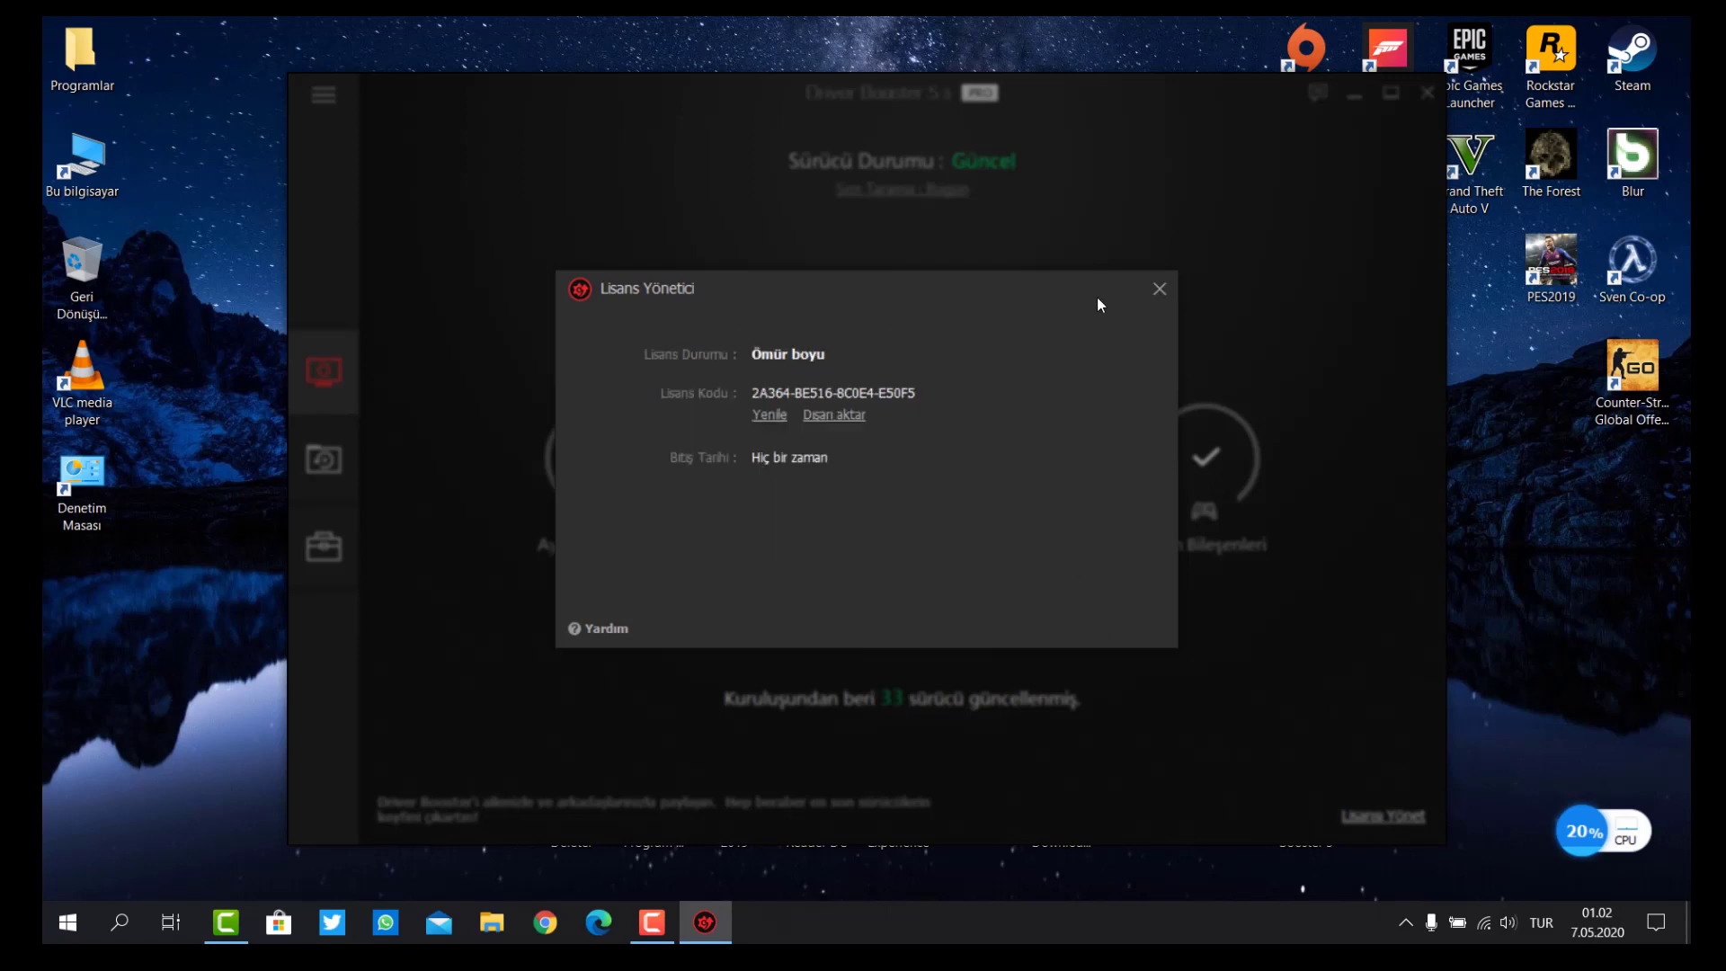
click(1159, 287)
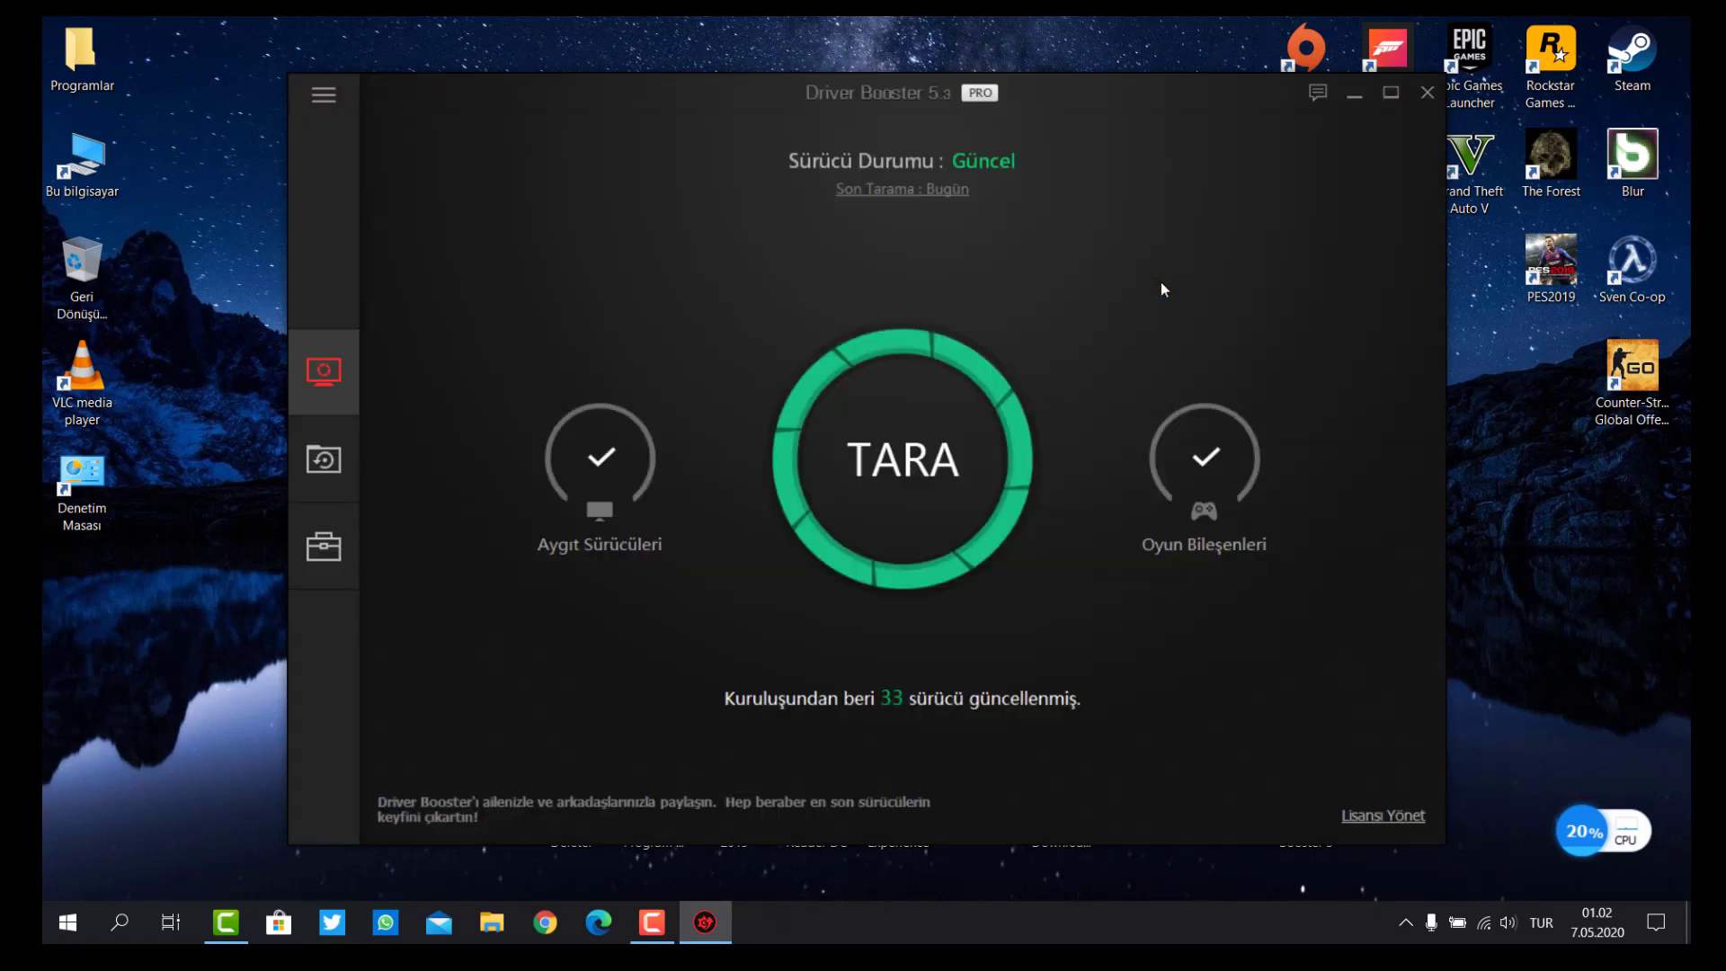
click(1427, 93)
- Refresh the desktop, search Windows for "aygıt yön" and open Aygıt Yöneticisi in a maximized window
right_click(903, 306)
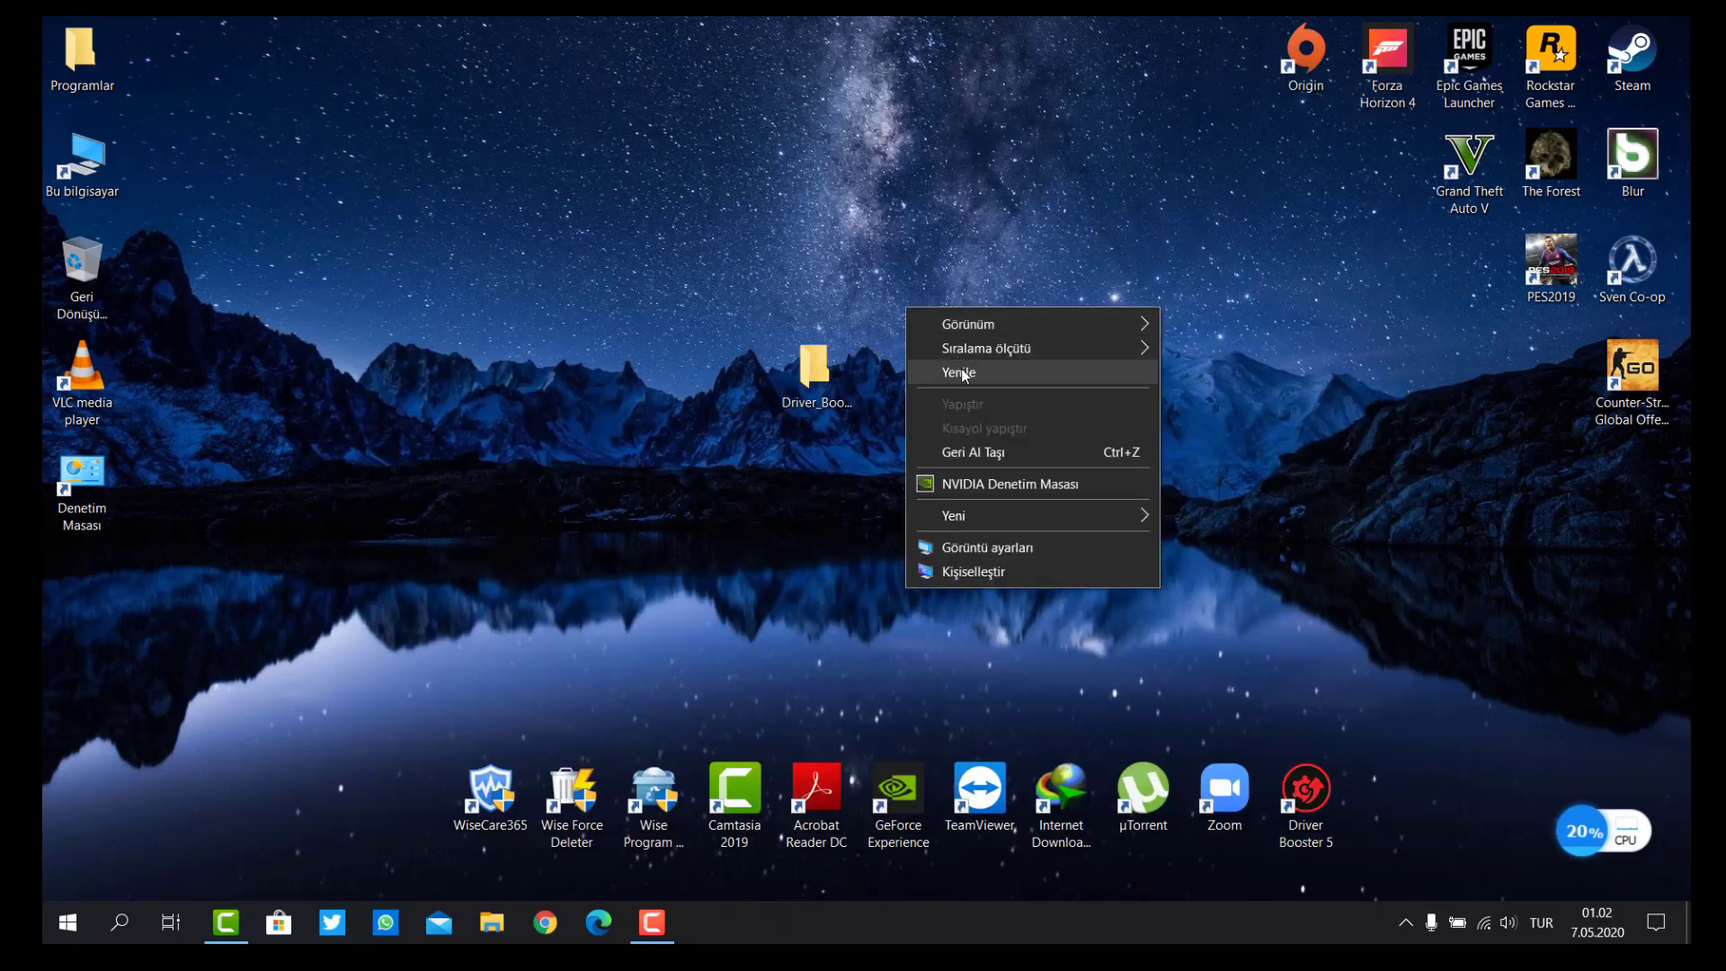
click(943, 374)
click(137, 919)
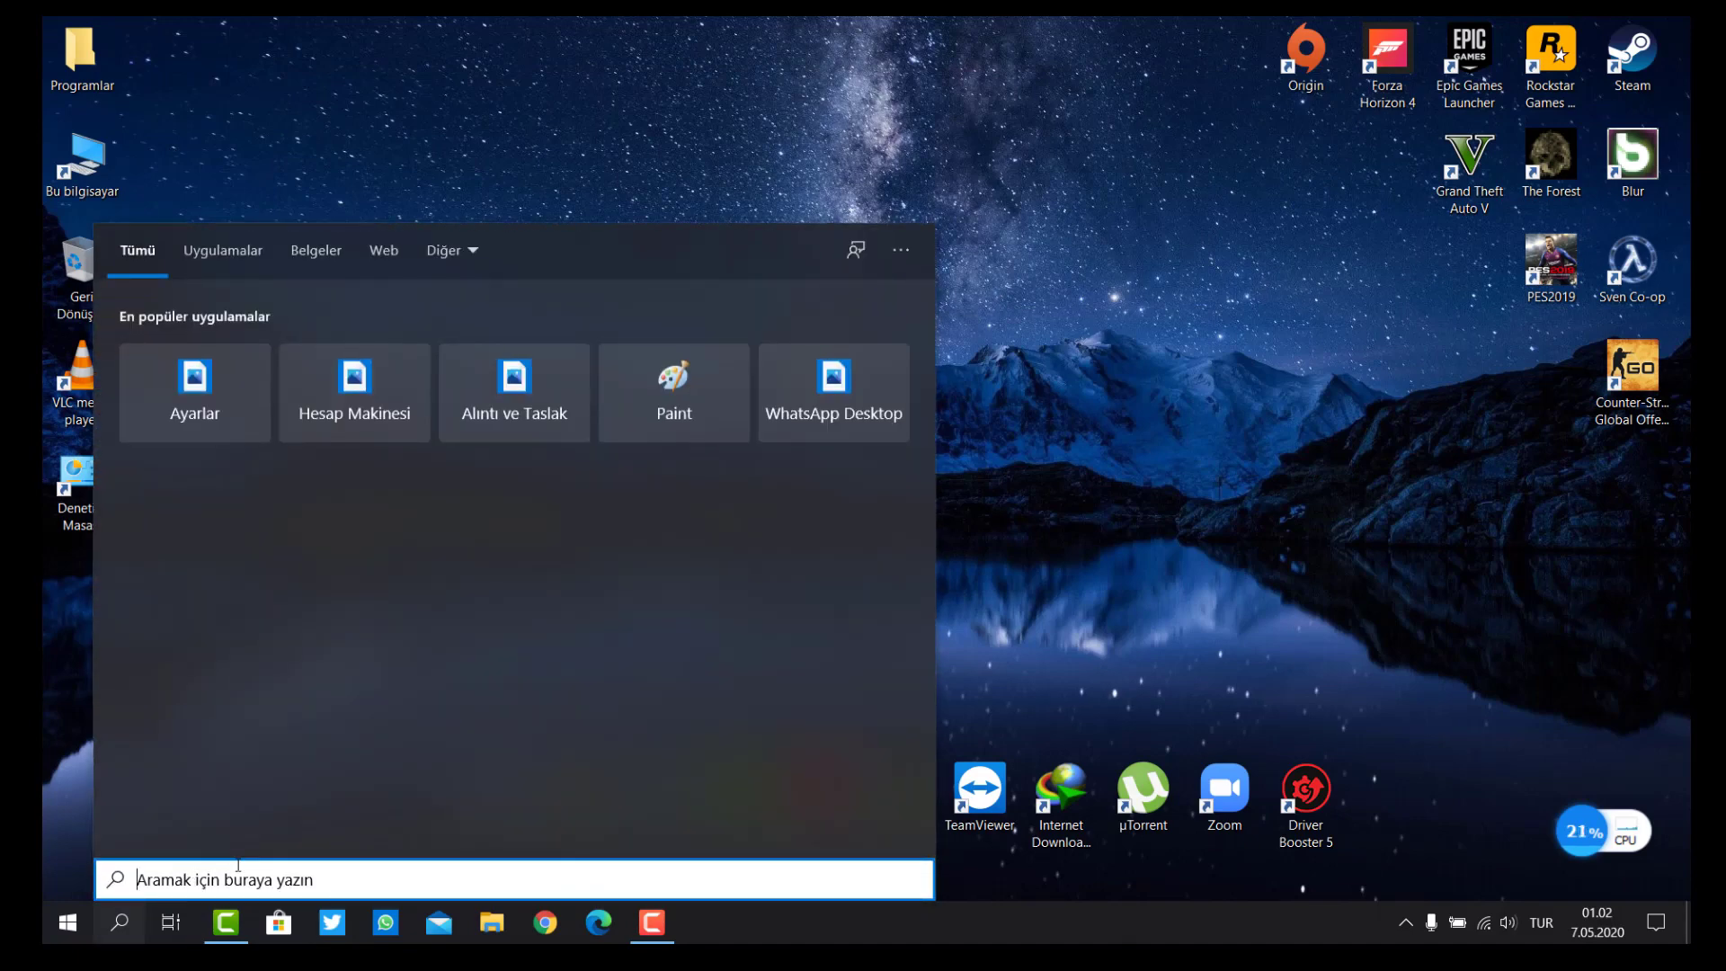
text(aygıt yön)
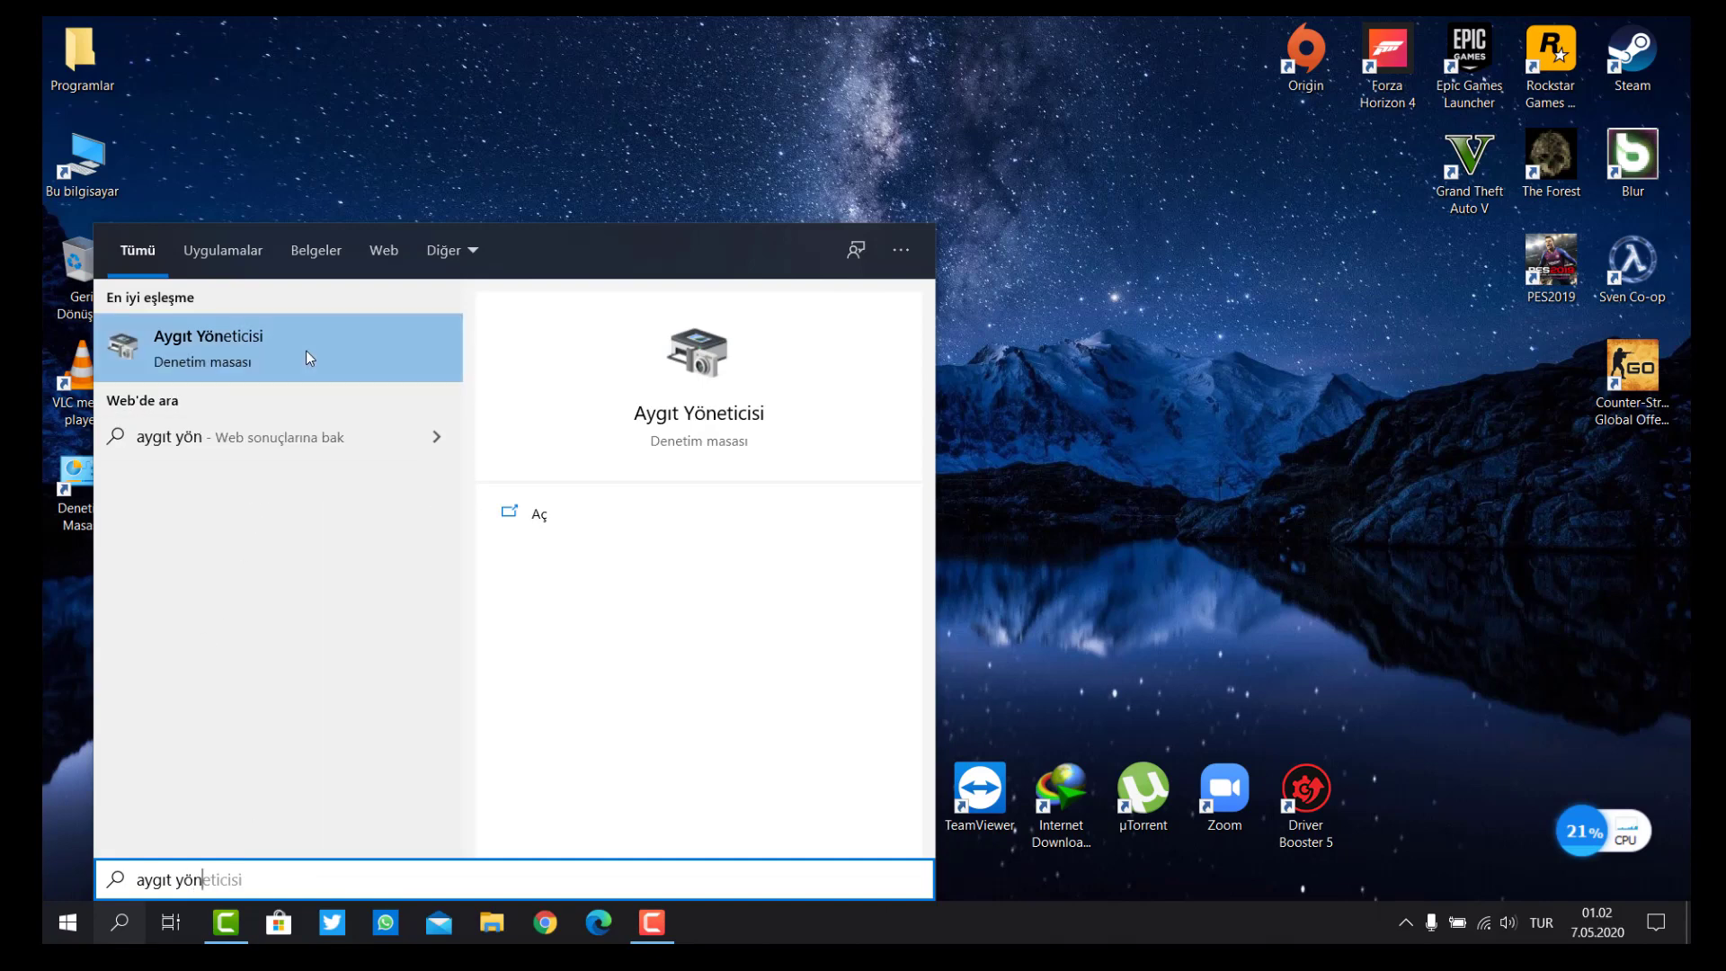
click(309, 358)
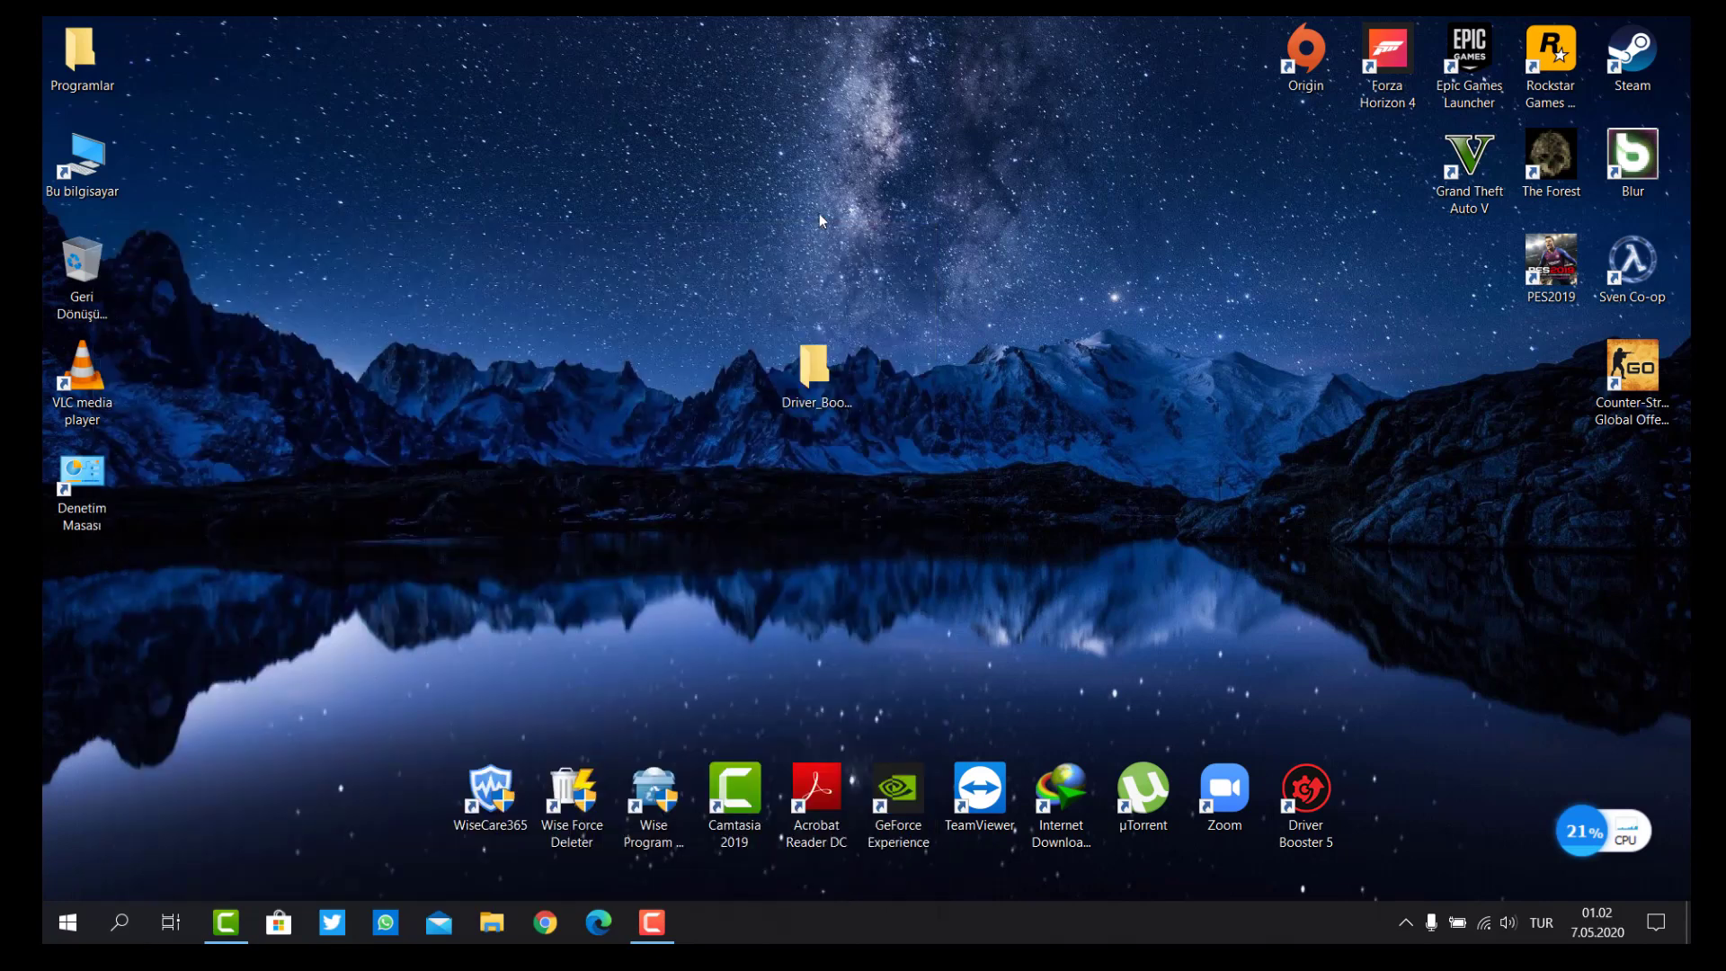
double_click(740, 79)
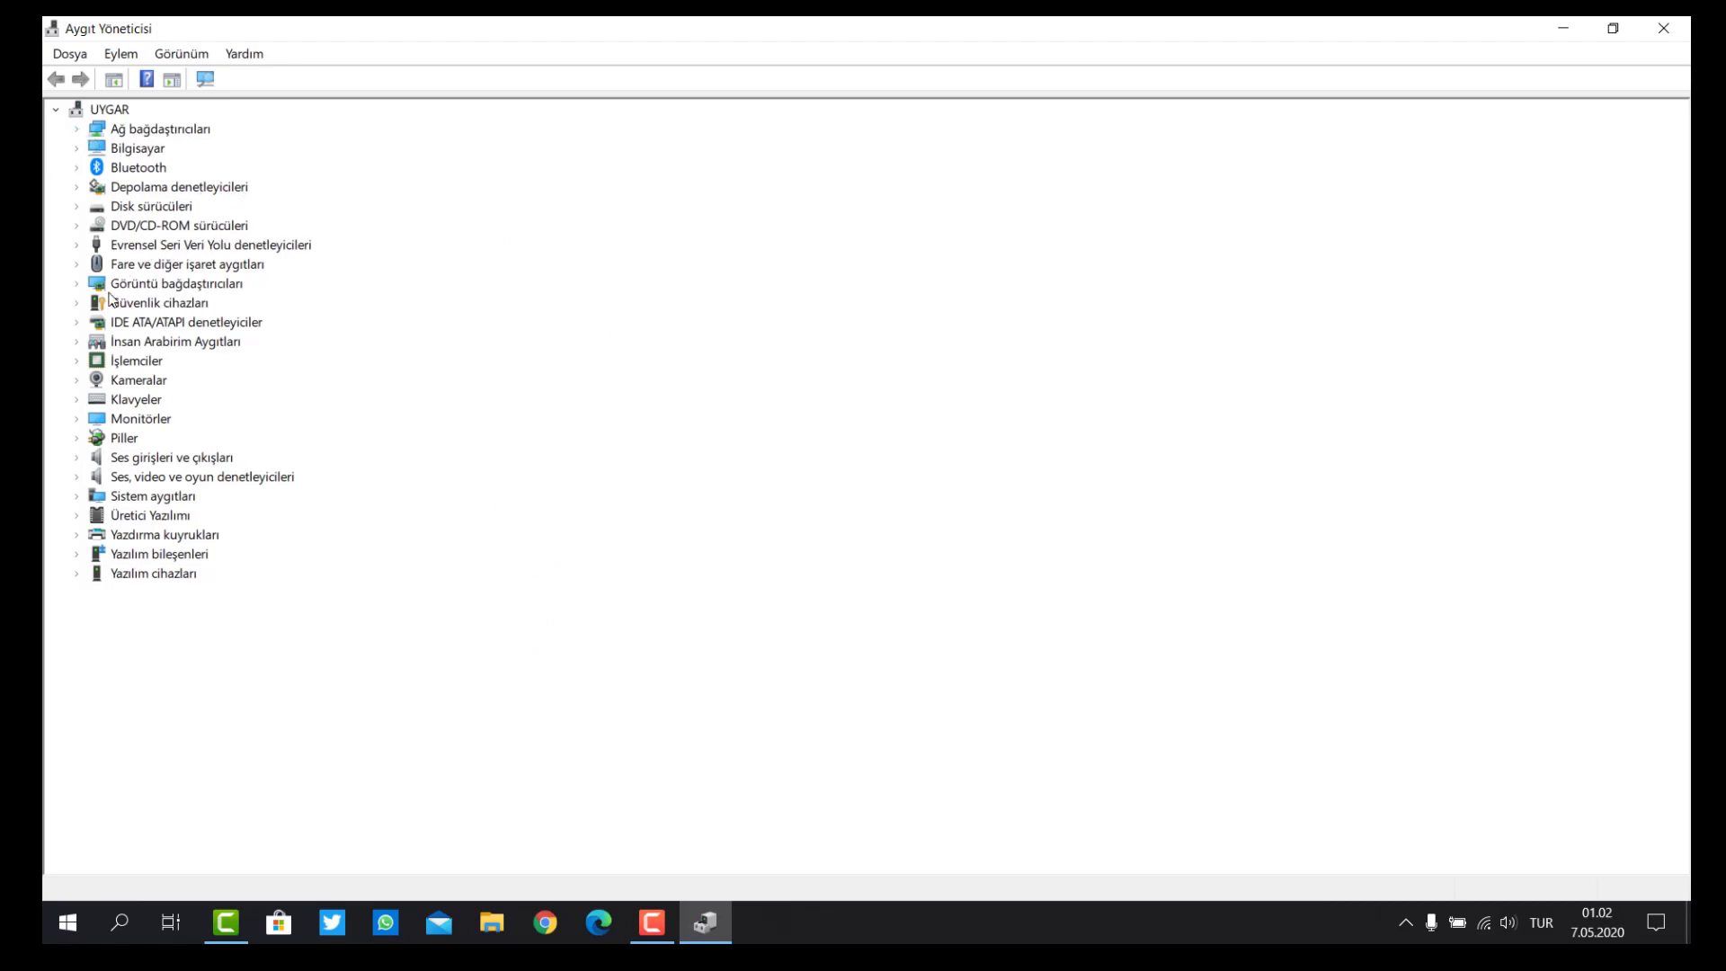
- Examine the device categories, including Monitörler and the devices listed under Sistem aygıtları
click(83, 423)
click(83, 422)
click(83, 495)
scroll(243, 360, down, 8)
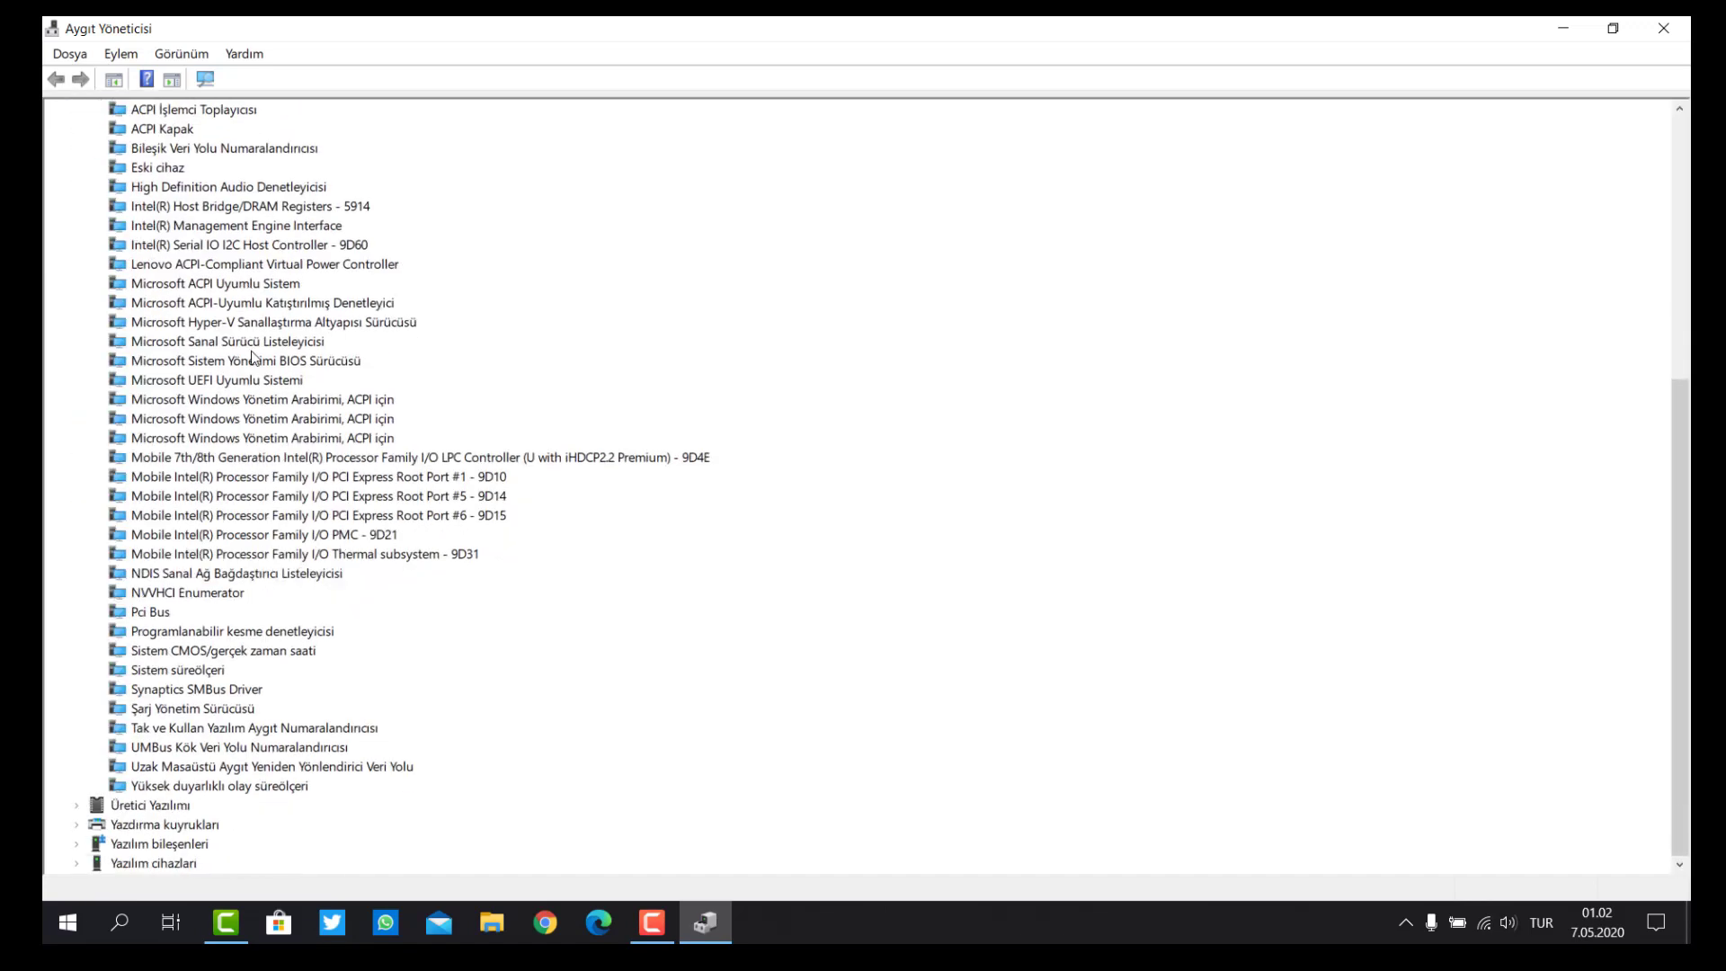
scroll(241, 501, up, 8)
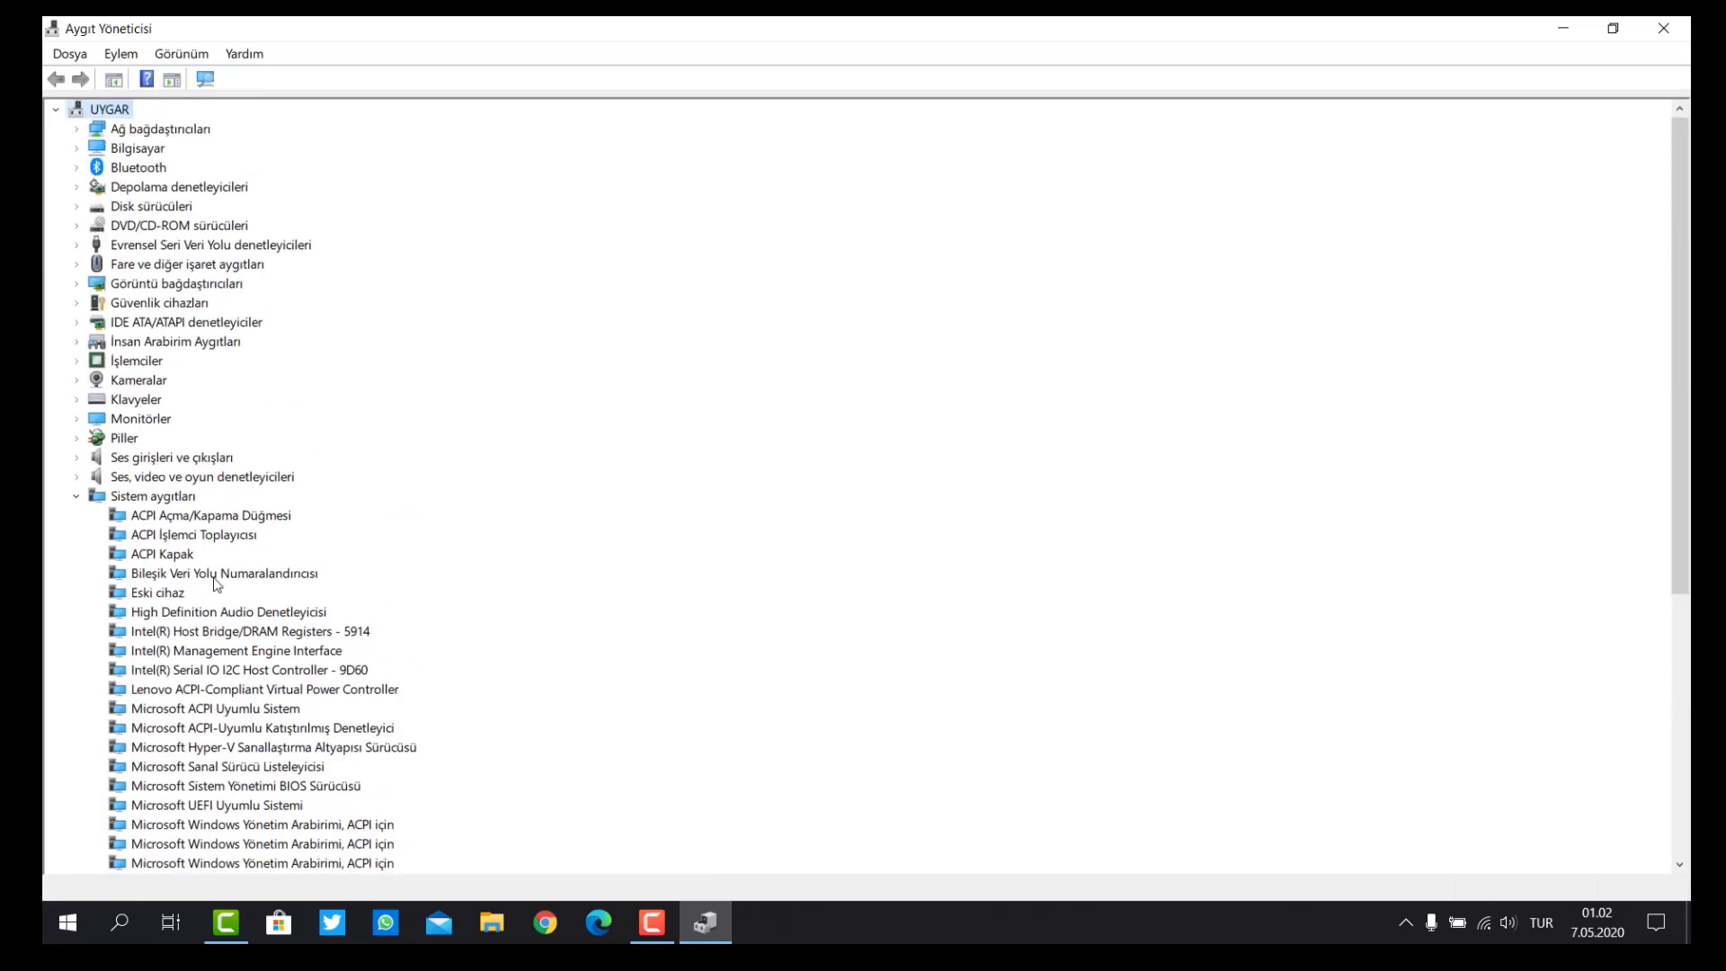
right_click(179, 501)
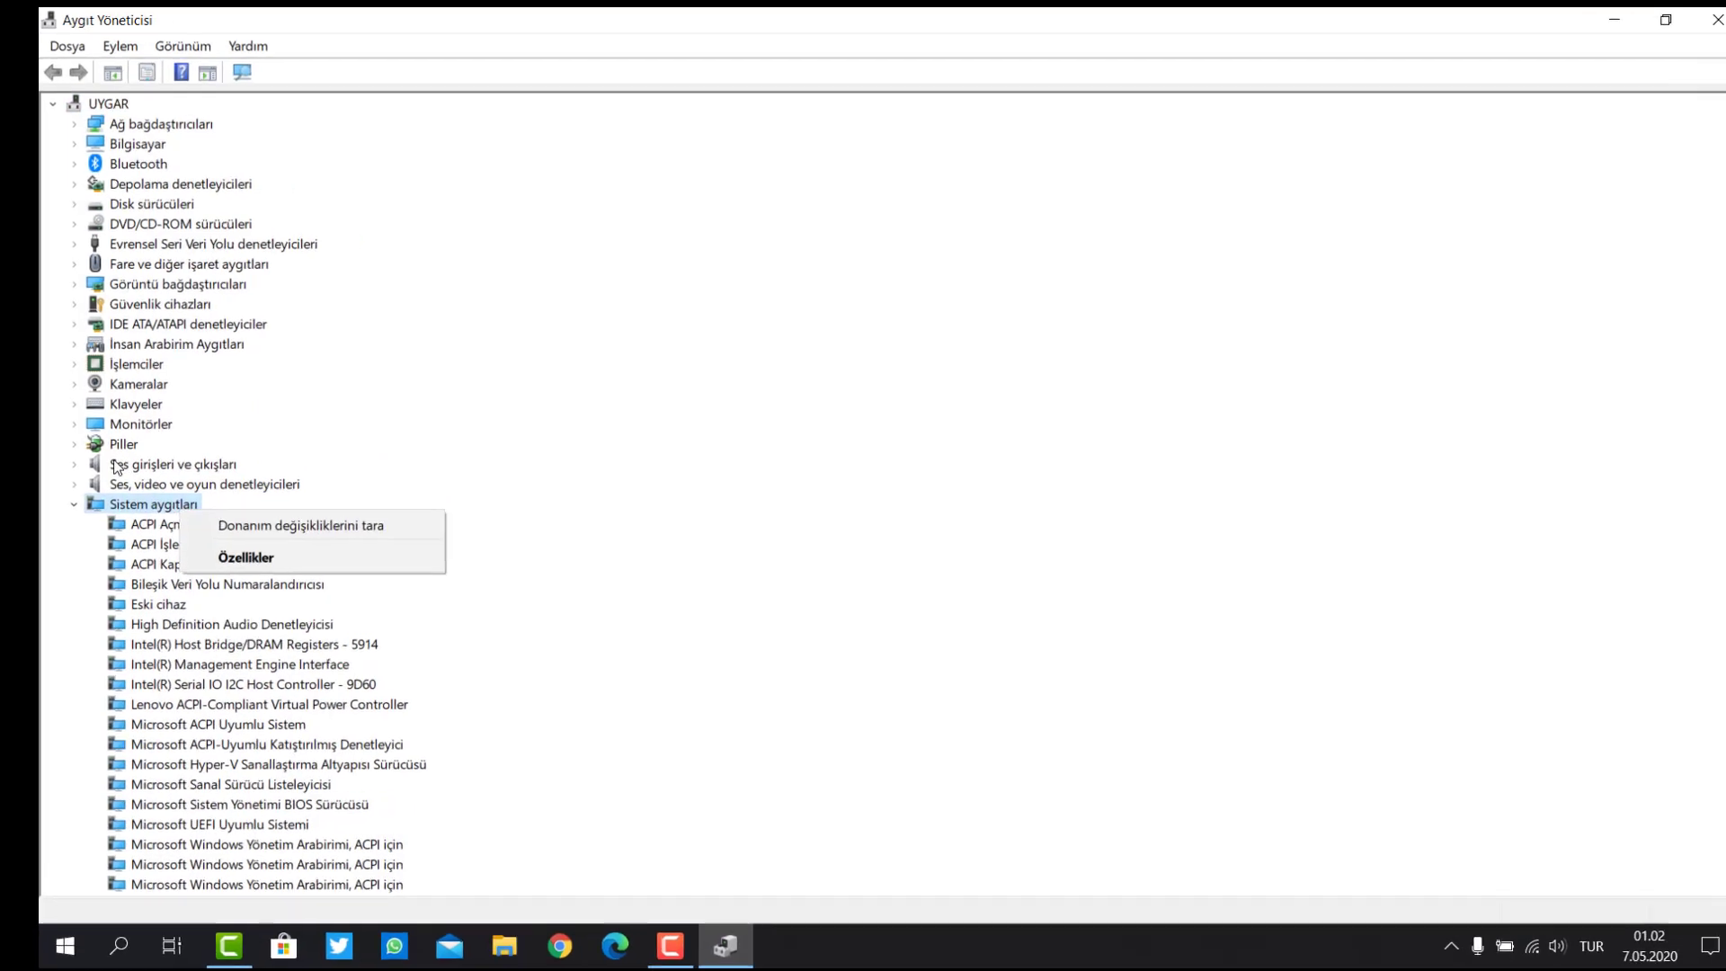
click(44, 542)
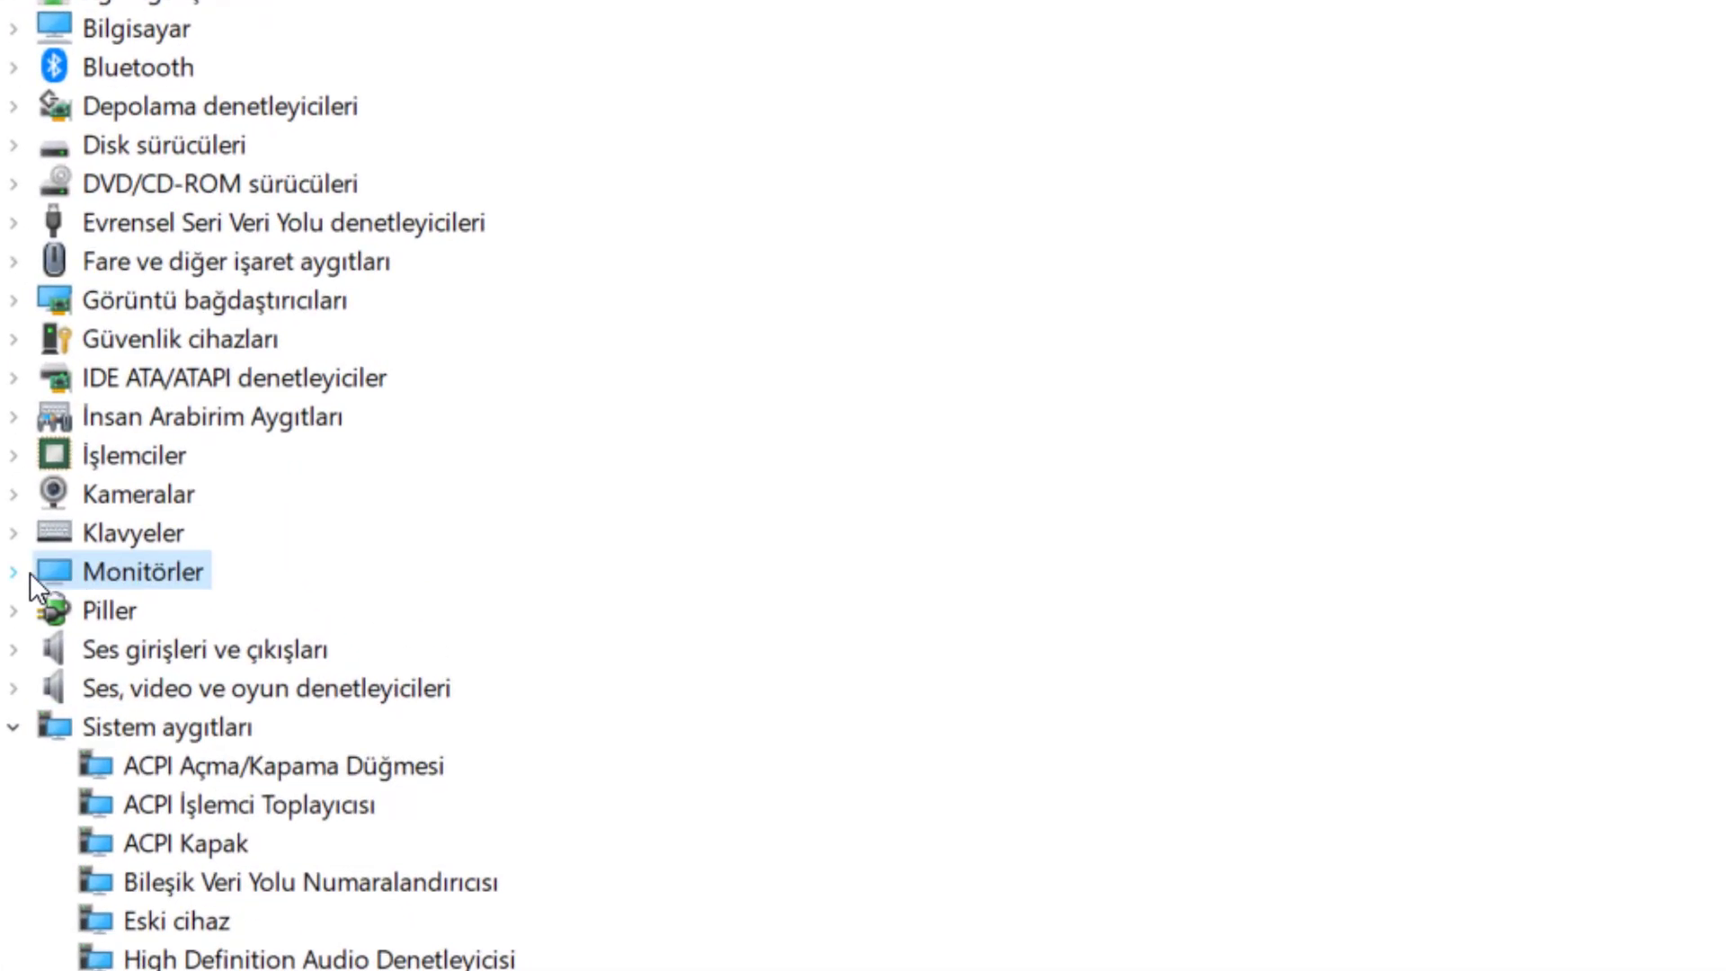
- Run an automatic driver update search for the NVIDIA GeForce MX150 under Görüntü bağdaştırıcıları and close the wizard
click(12, 302)
click(250, 382)
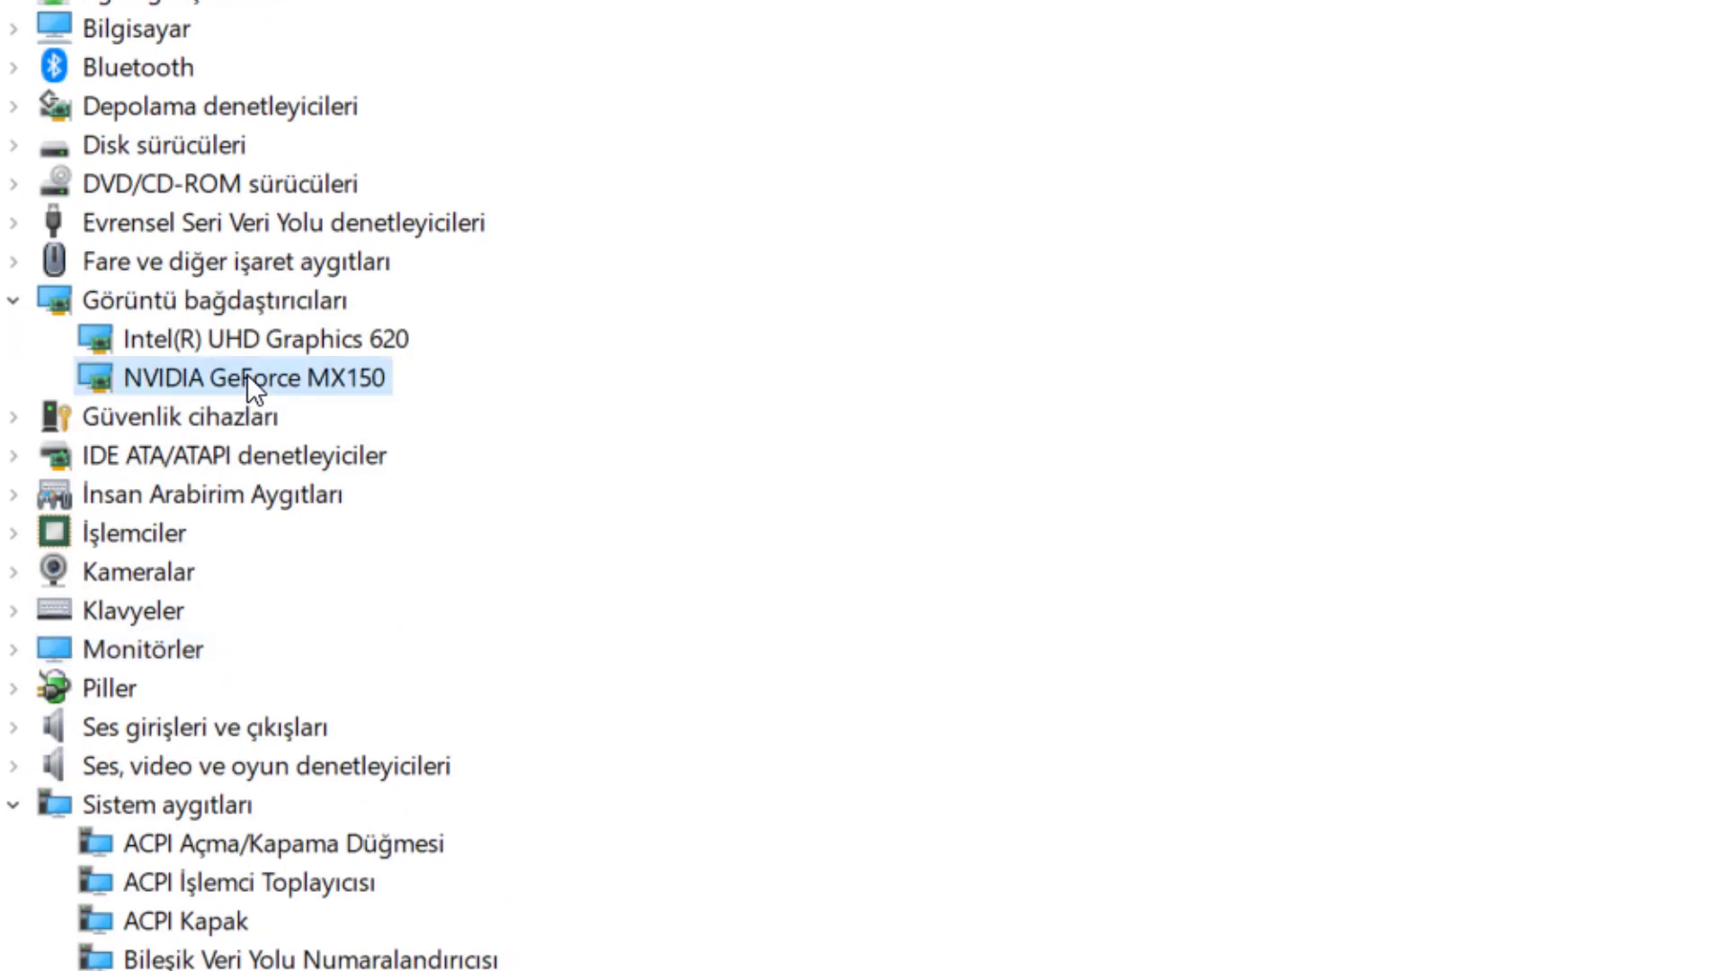
right_click(254, 373)
click(360, 394)
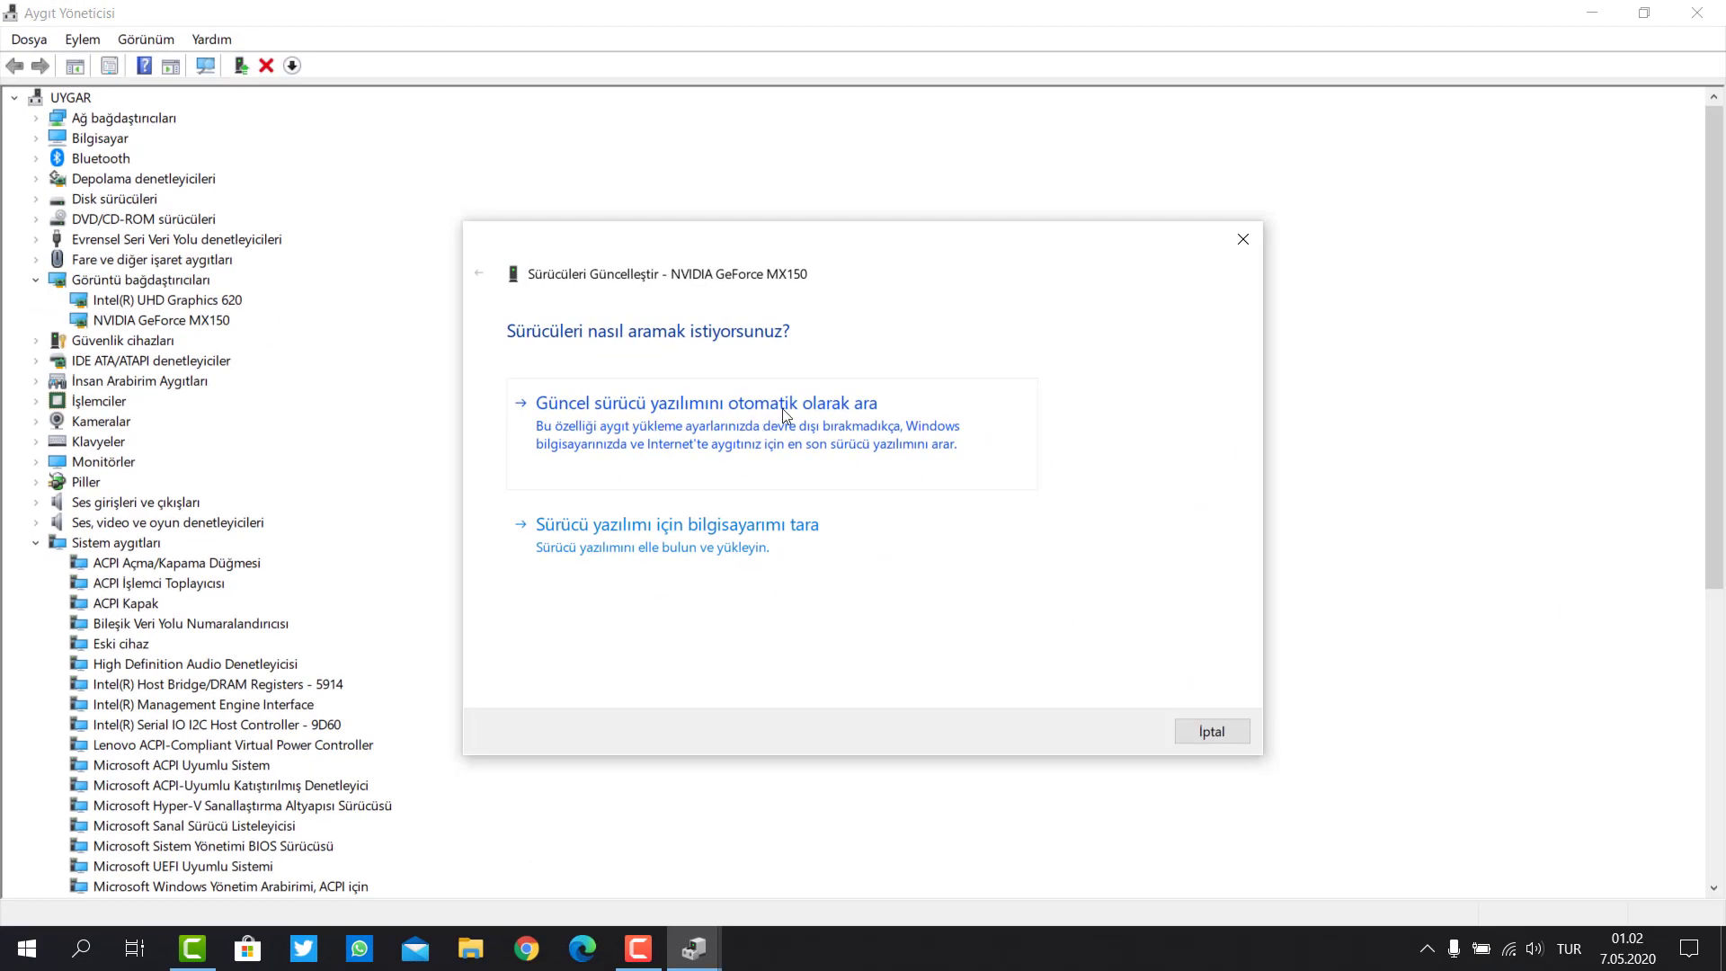
click(710, 438)
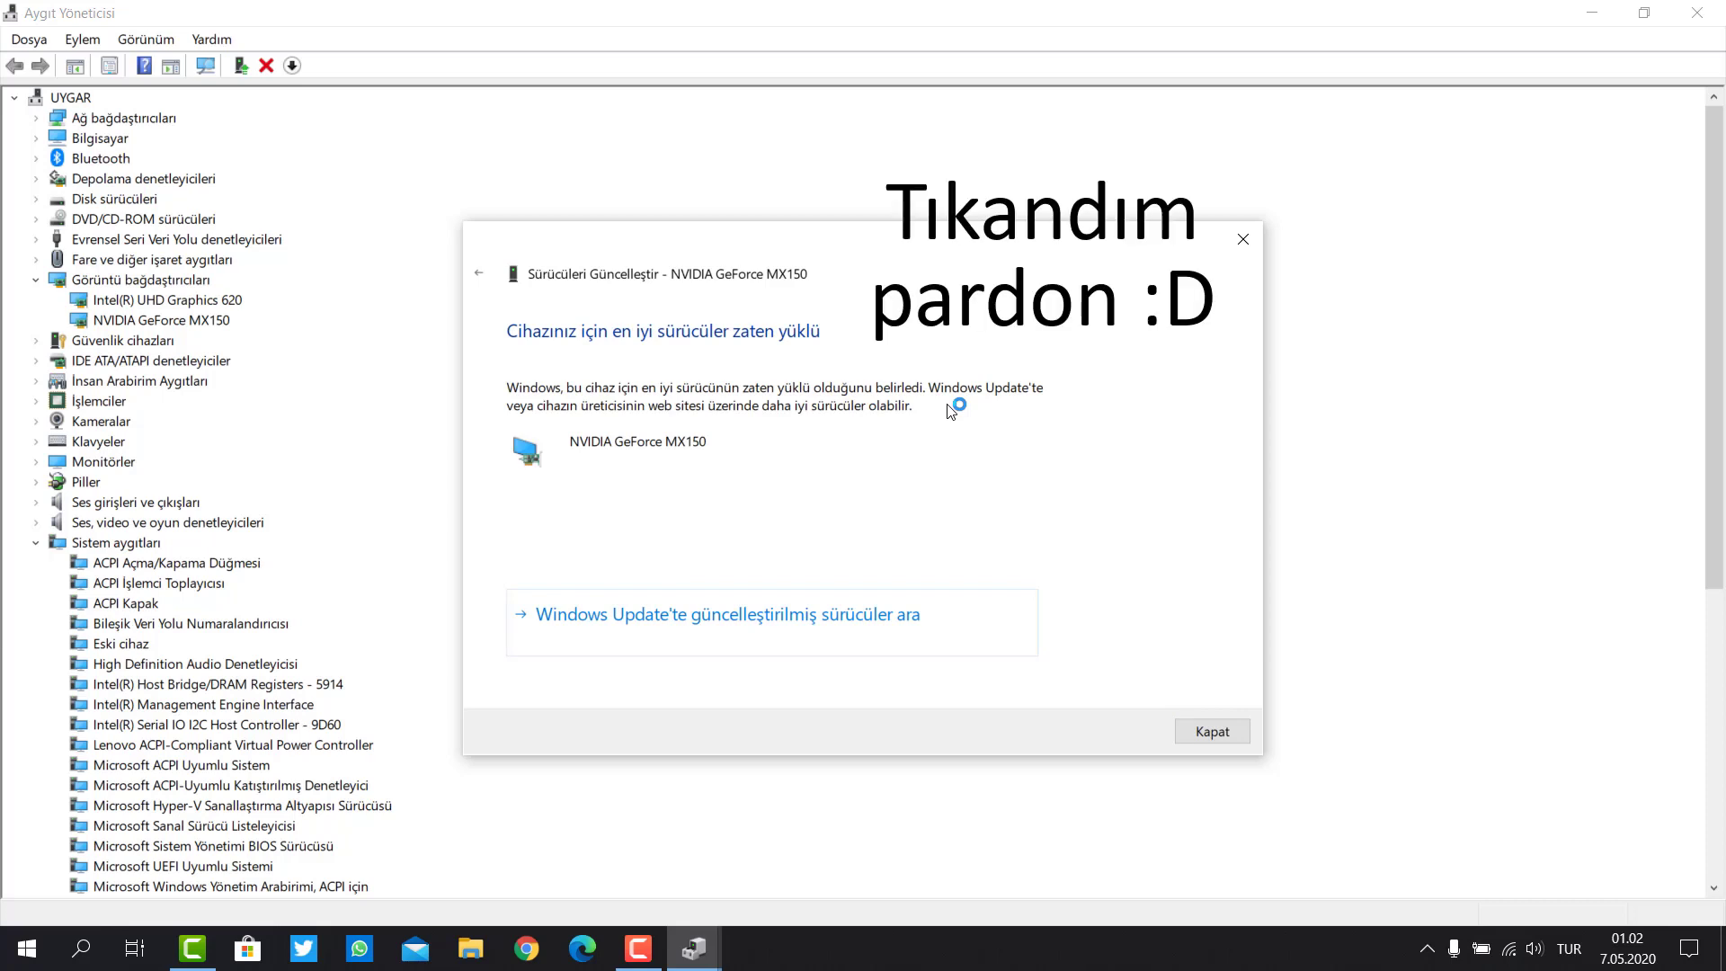
key(Escape)
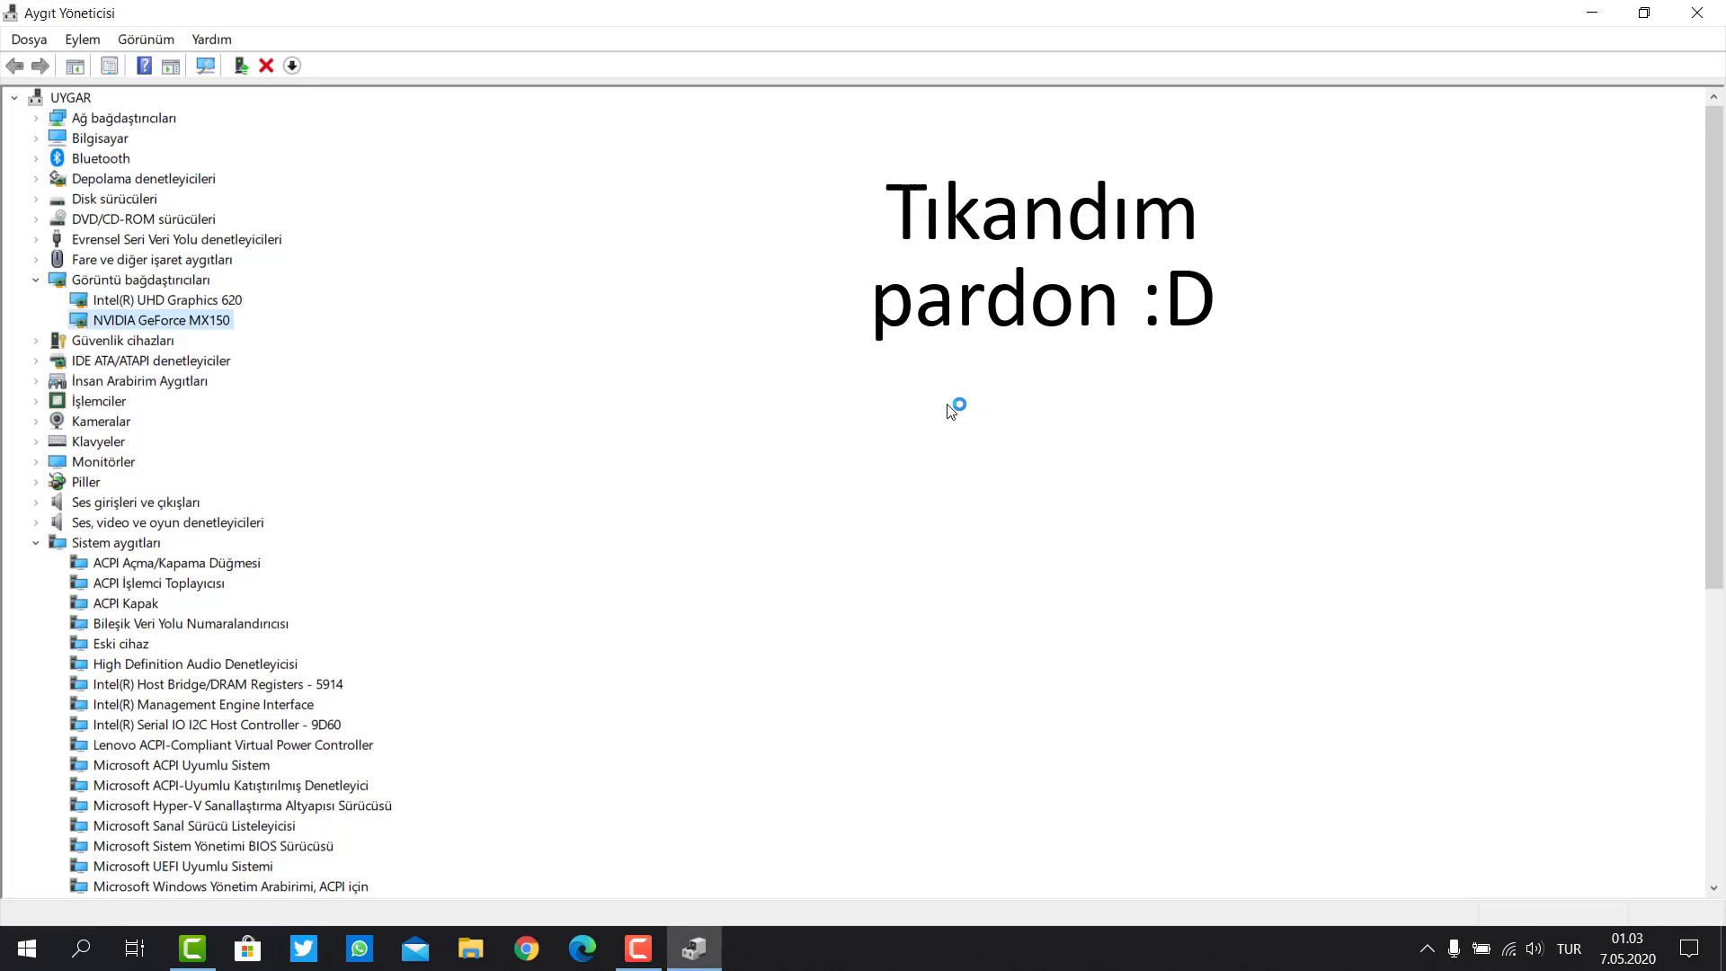
- Expand the Üretici Yazılımı category and look through its devices and the rest of the device list
scroll(416, 462, down, 8)
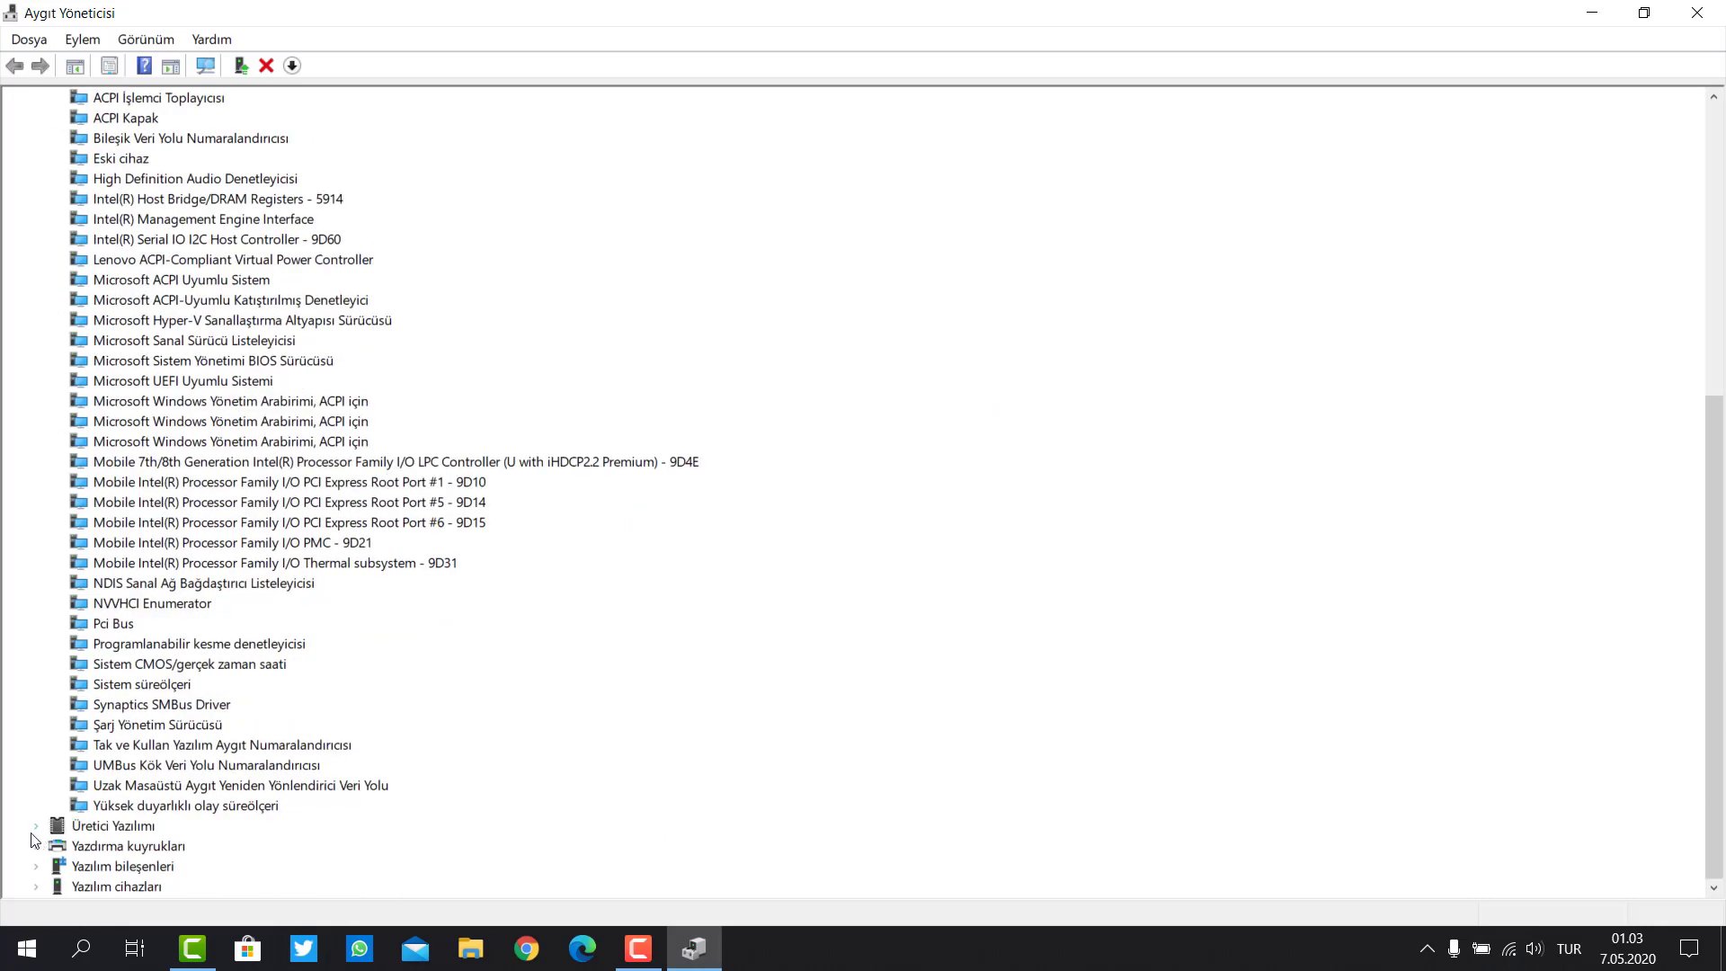
click(36, 827)
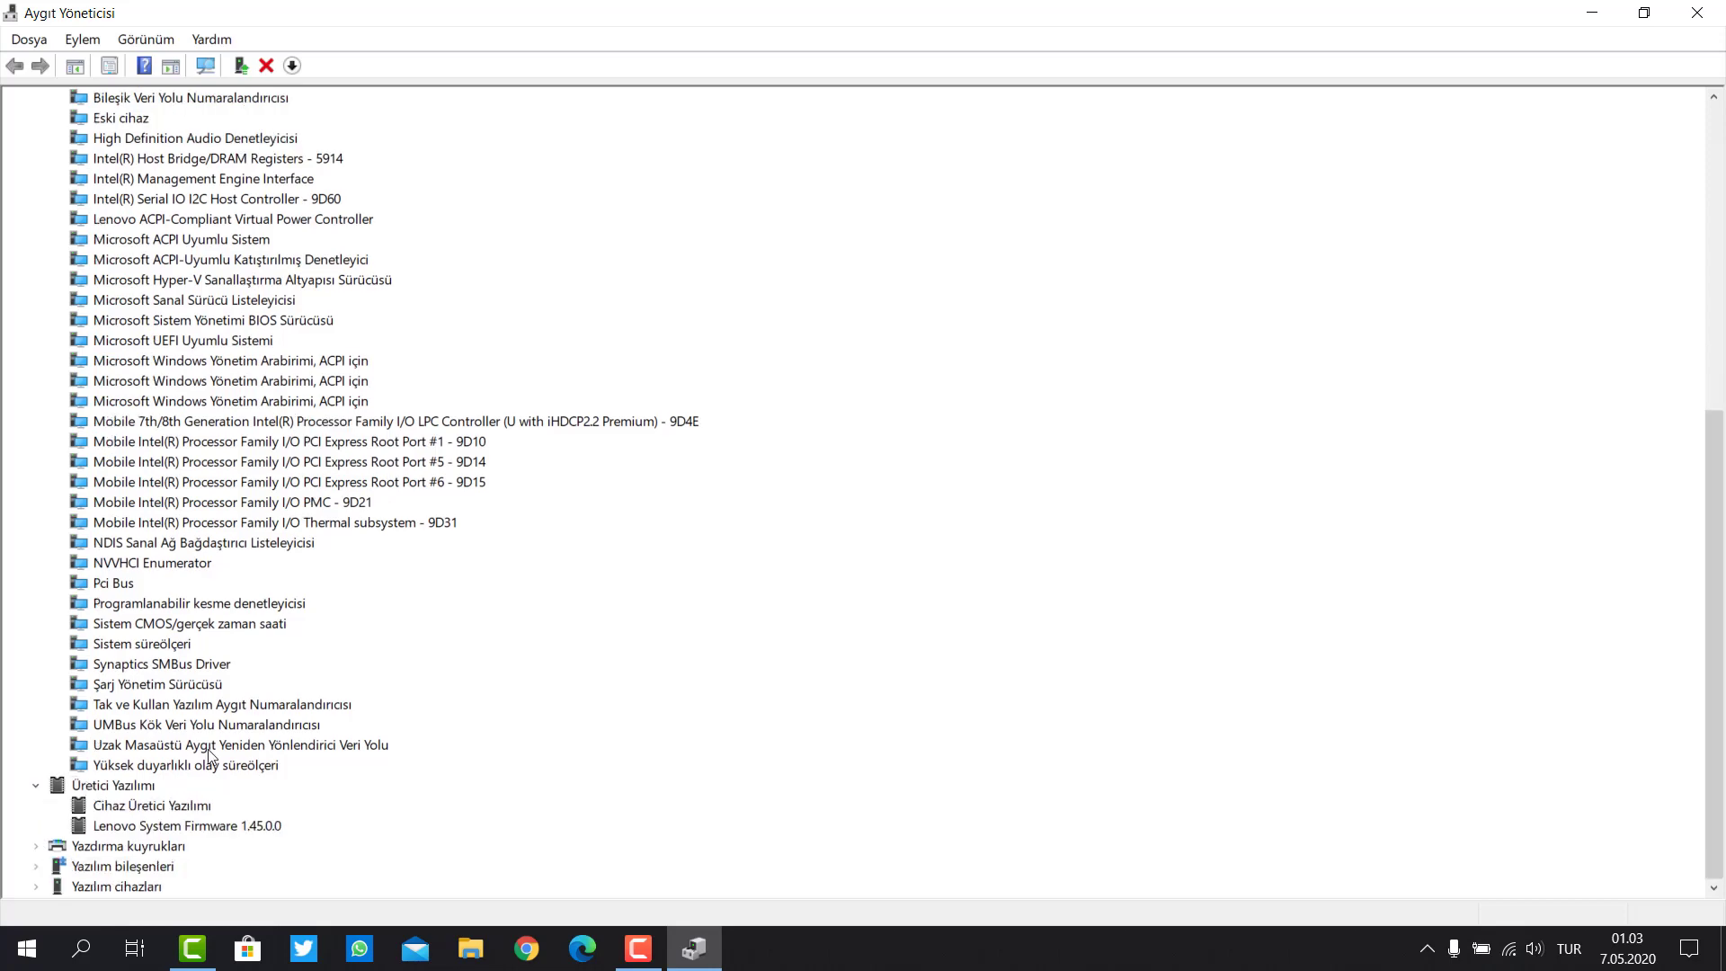
scroll(305, 570, up, 9)
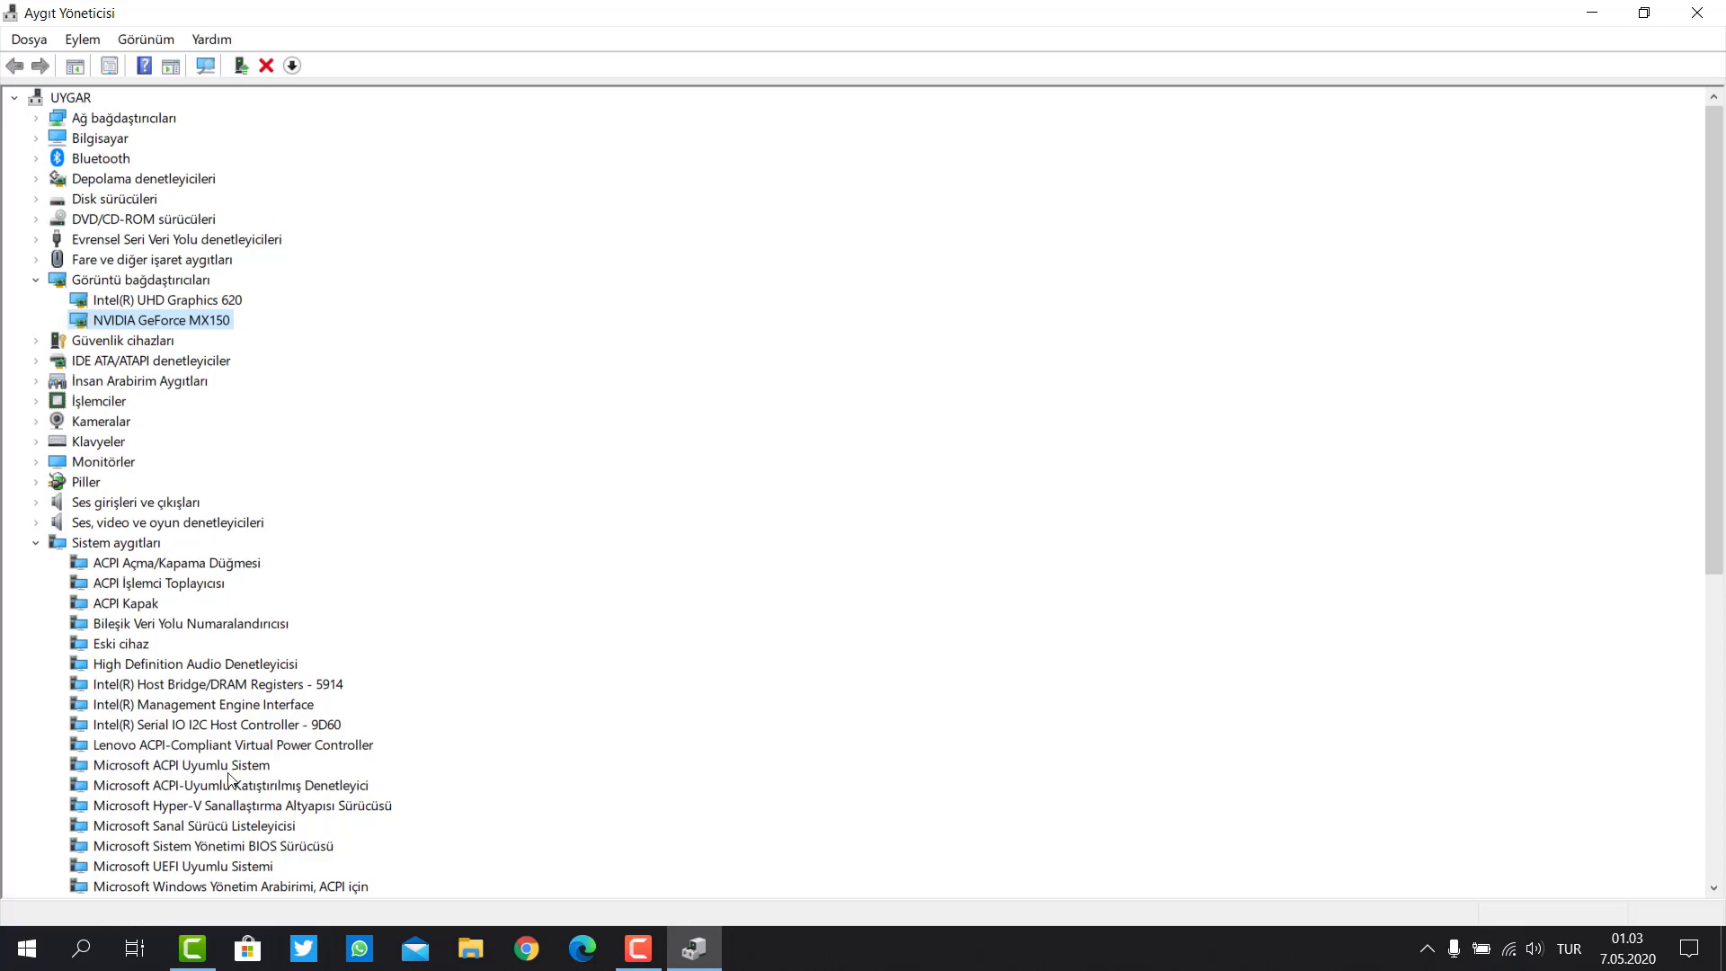
scroll(316, 505, down, 9)
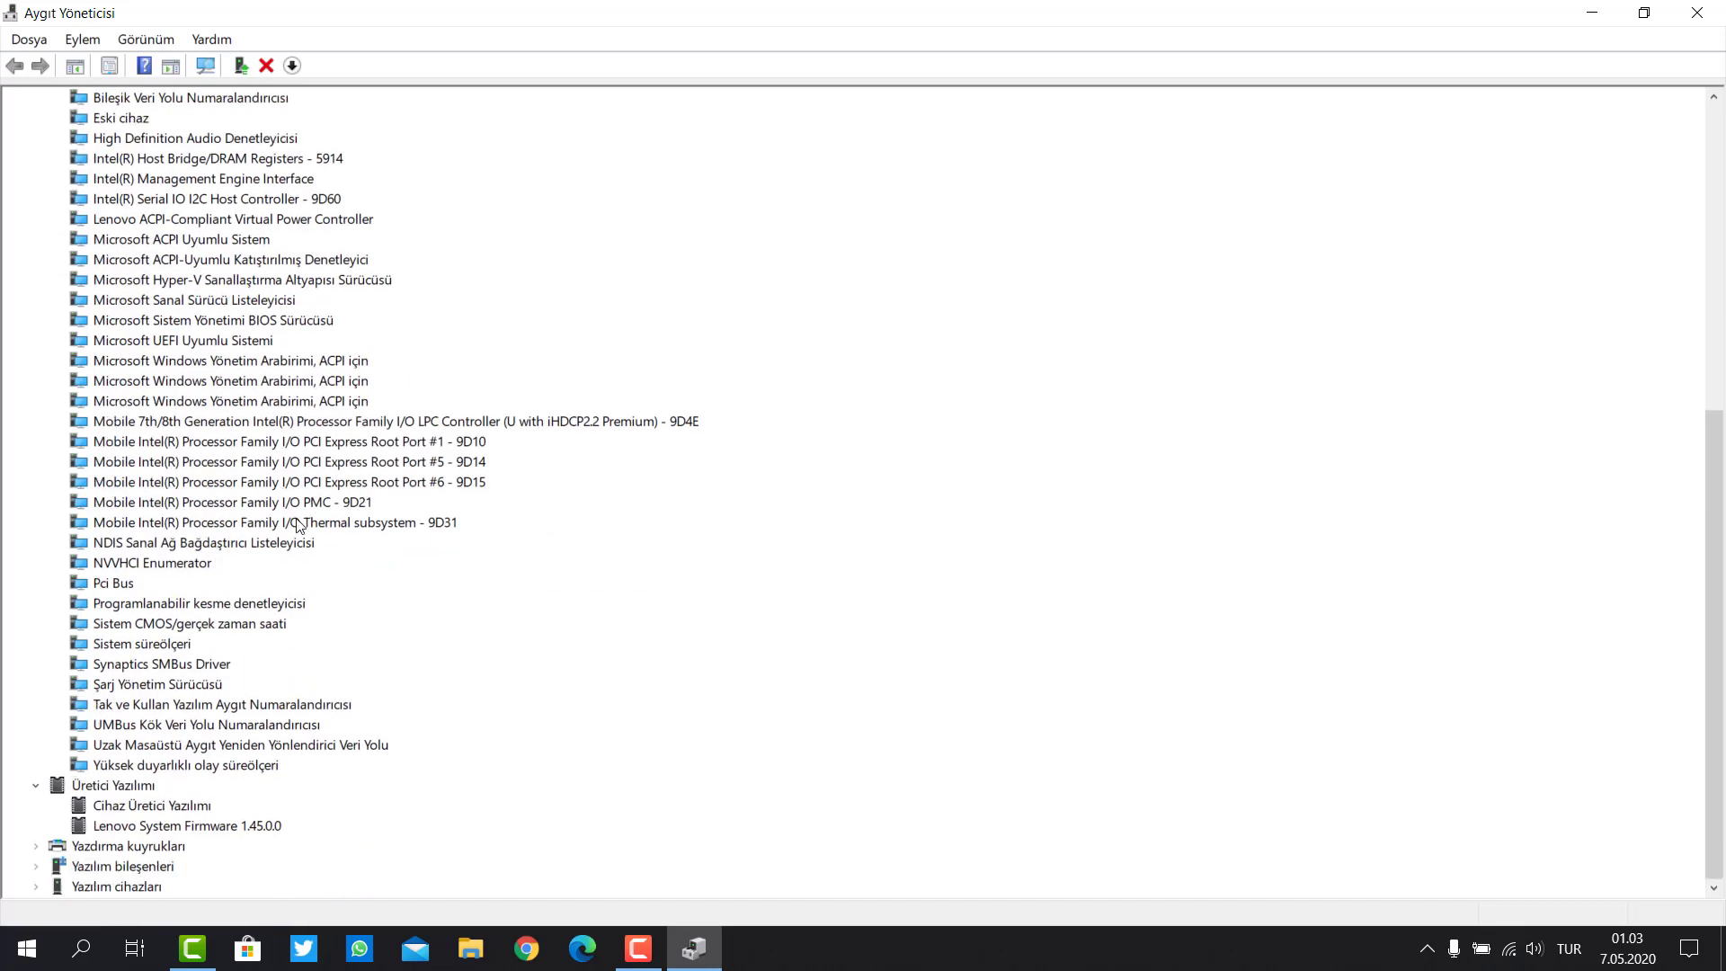
scroll(770, 302, up, 7)
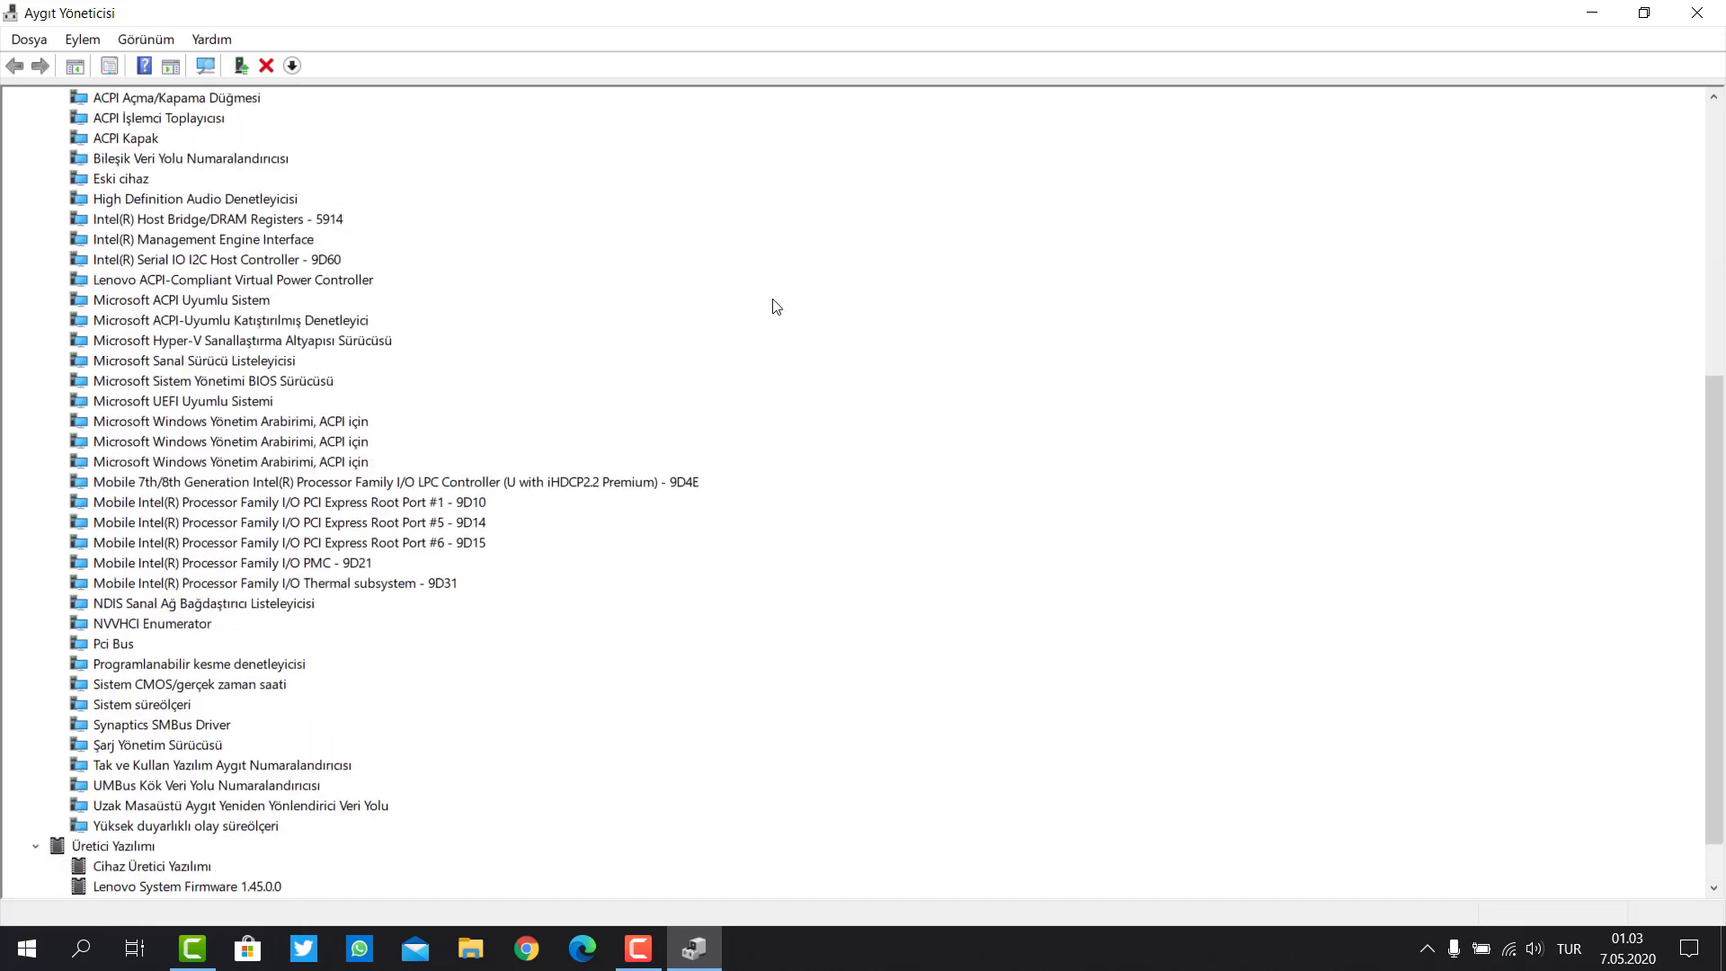
scroll(775, 306, up, 2)
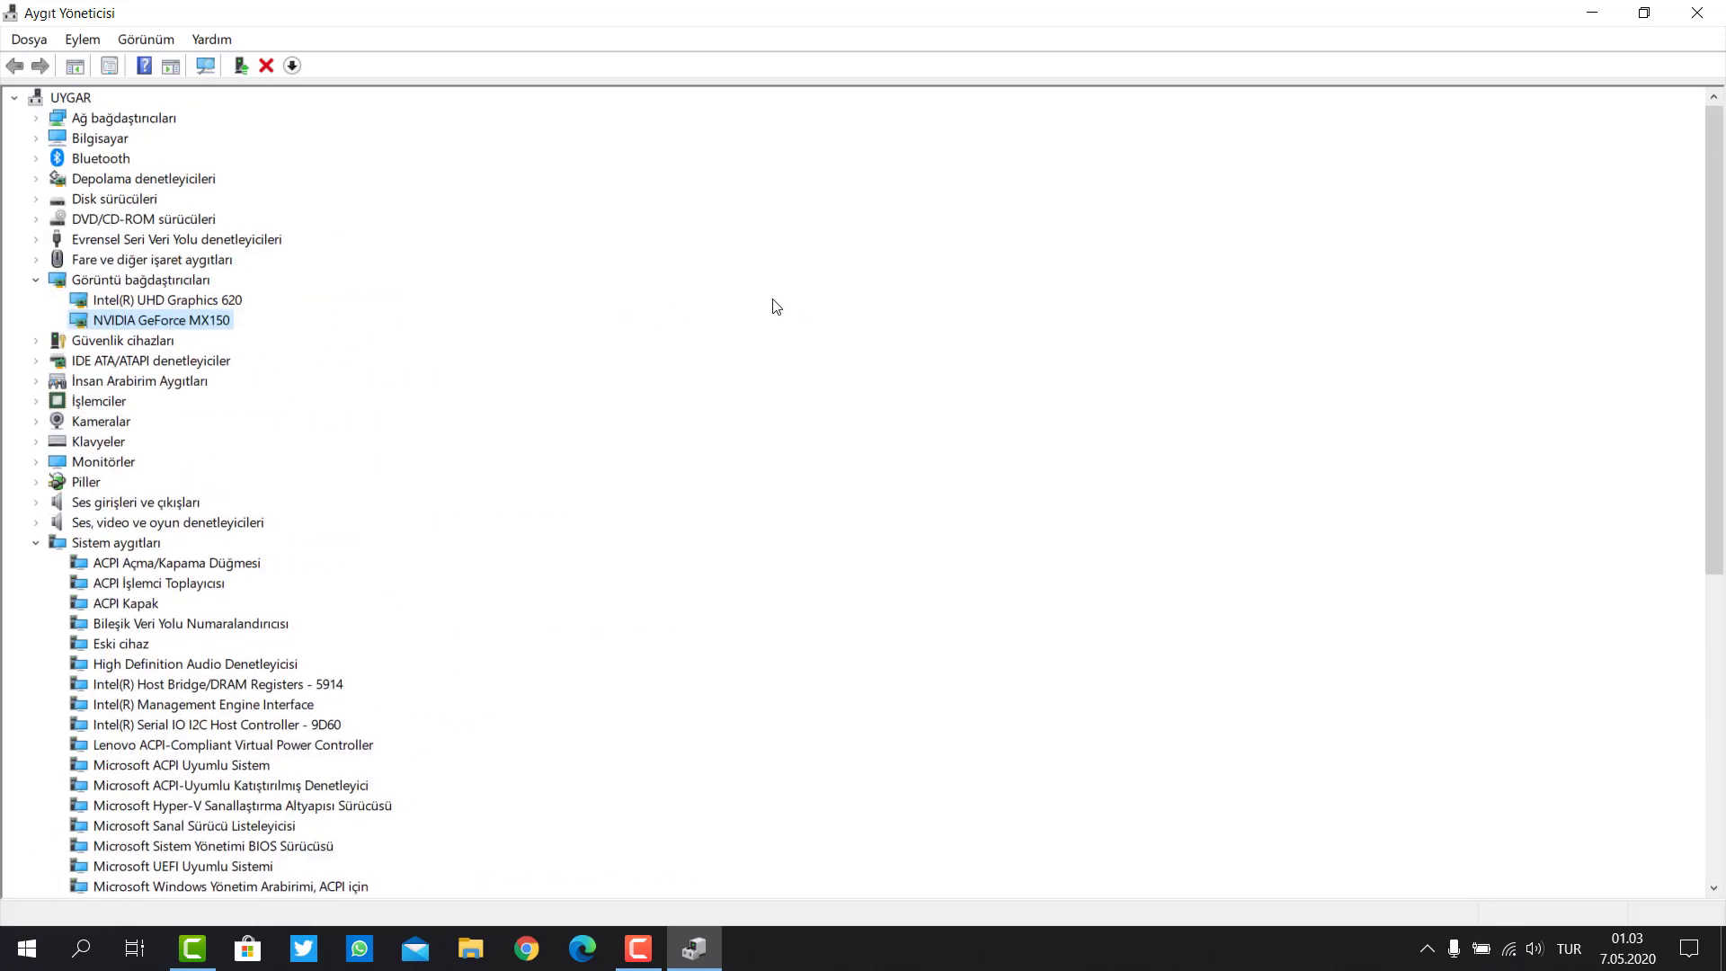
- Close Aygıt Yöneticisi and refresh the desktop
click(1698, 13)
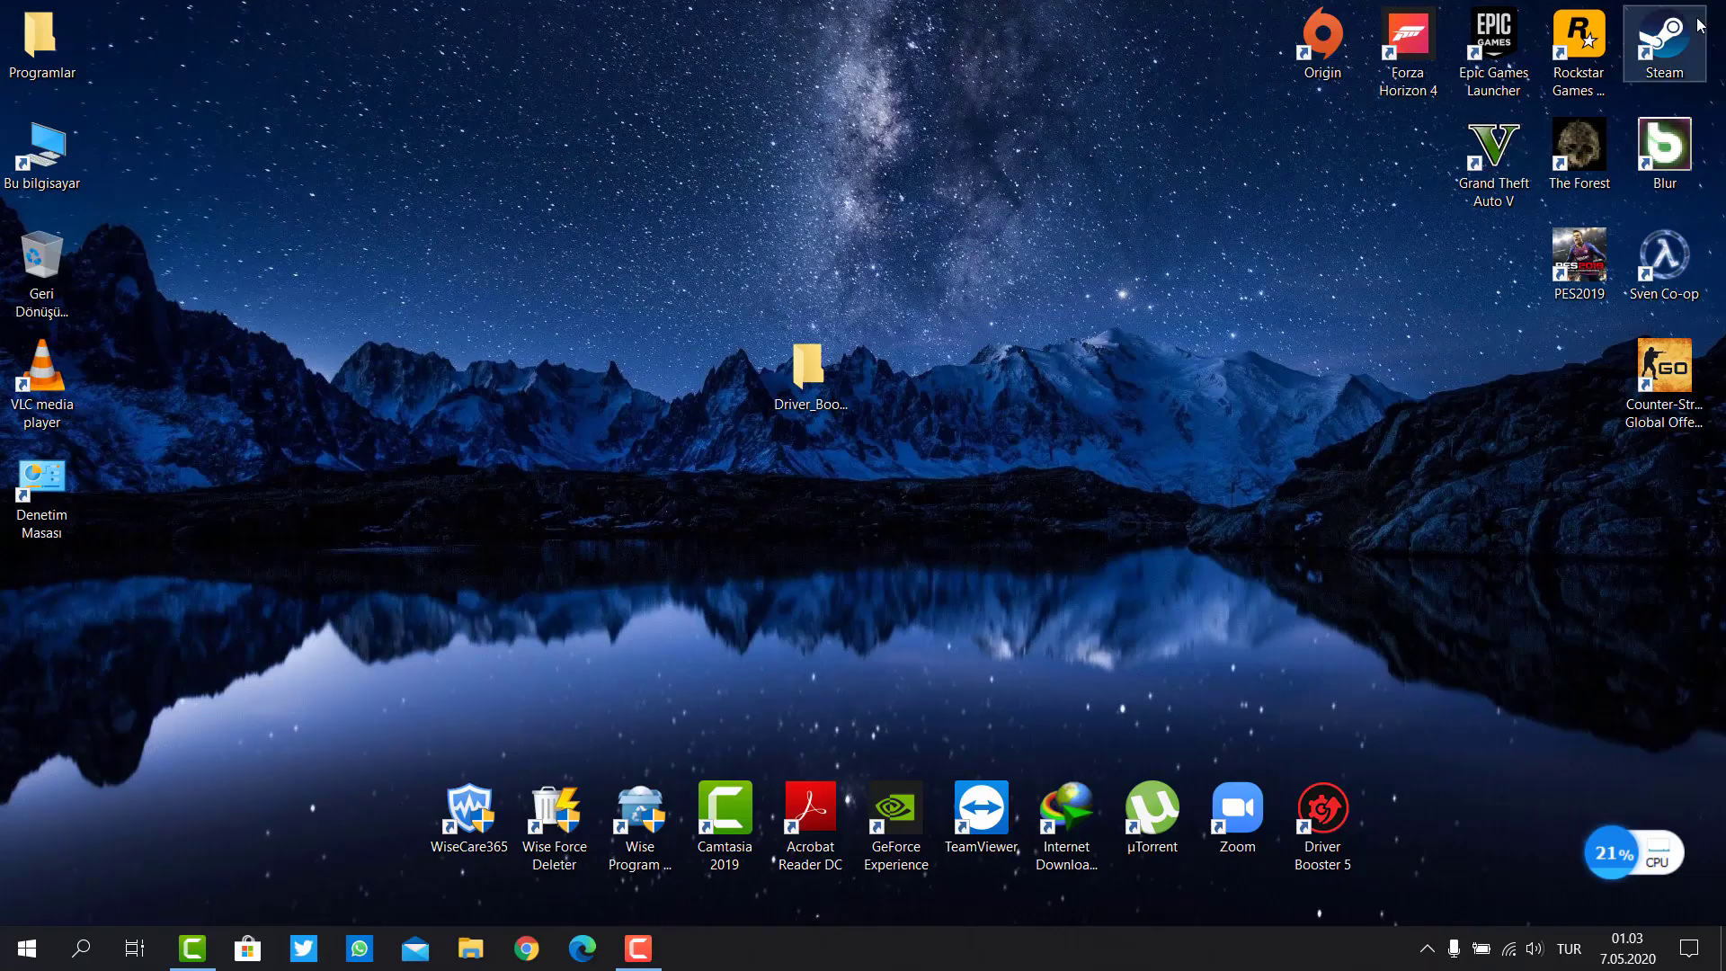
right_click(421, 219)
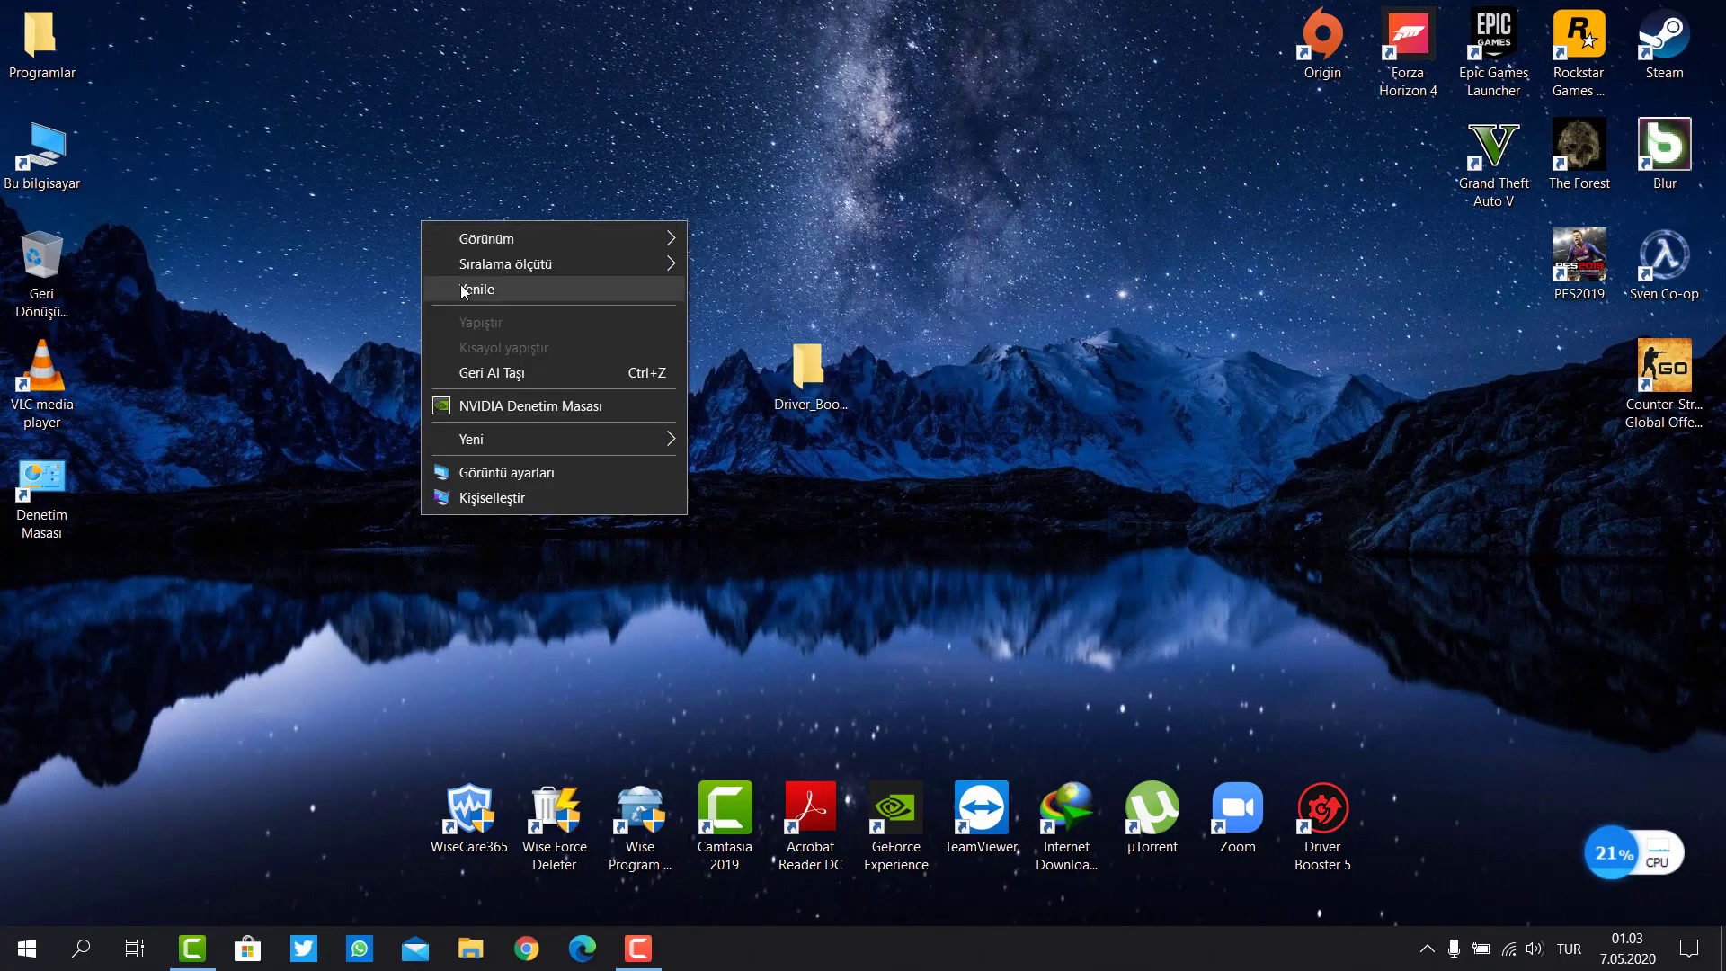
click(461, 284)
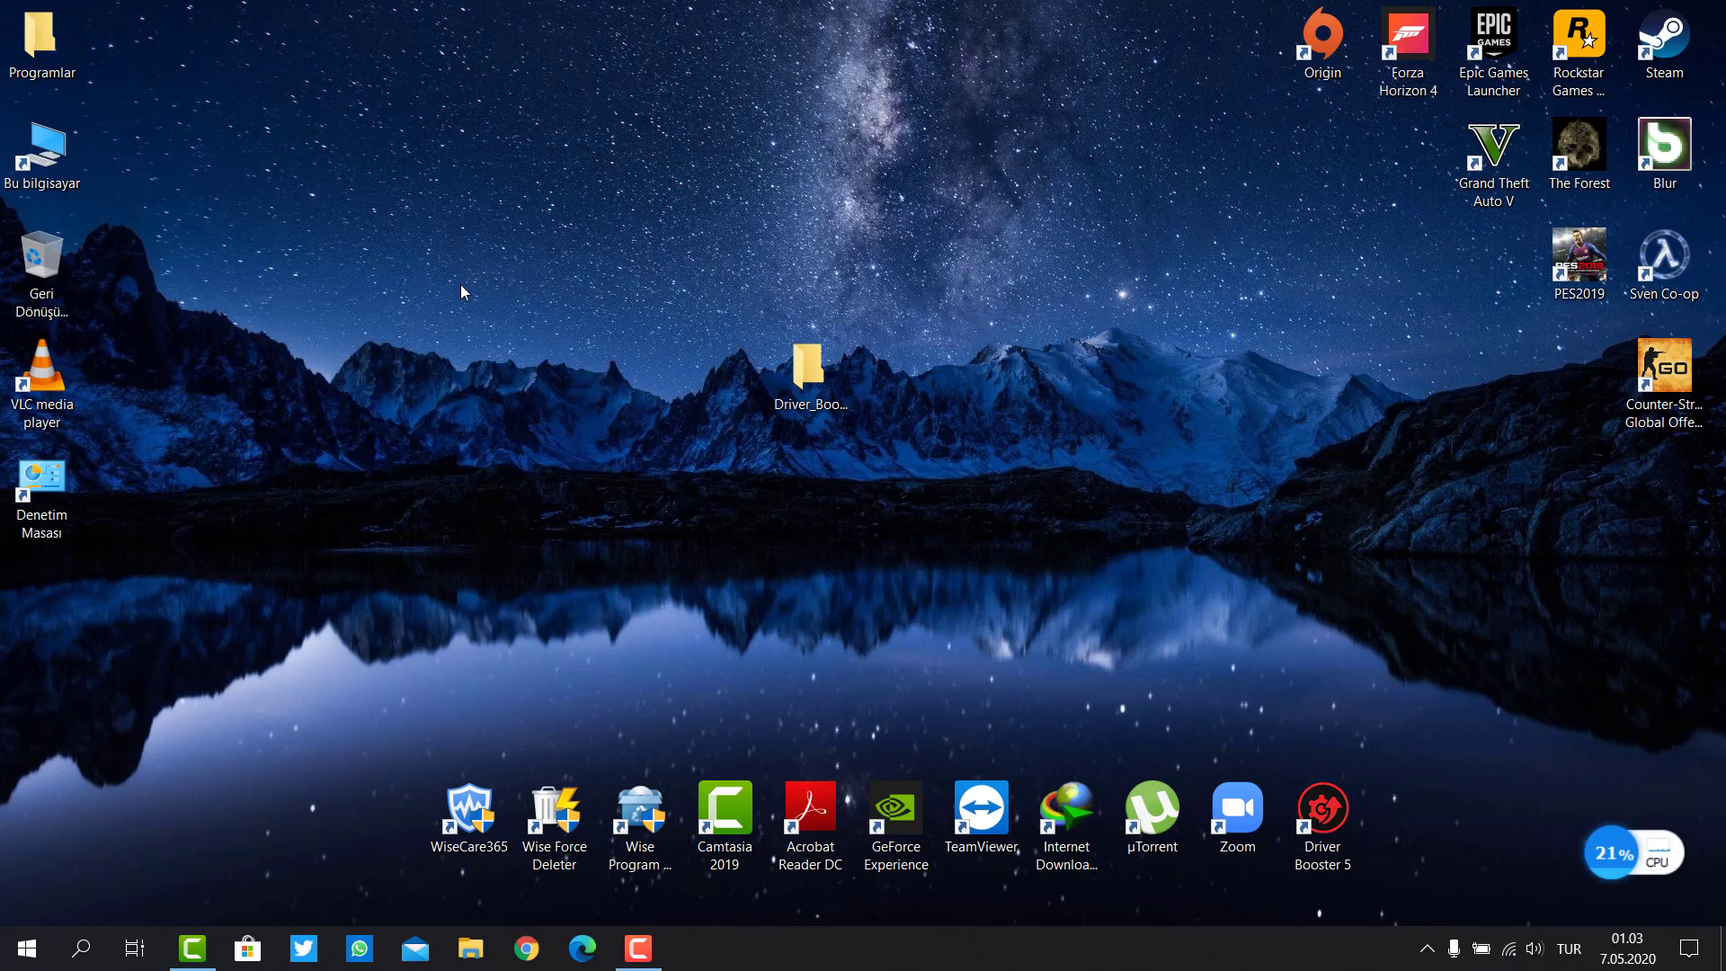